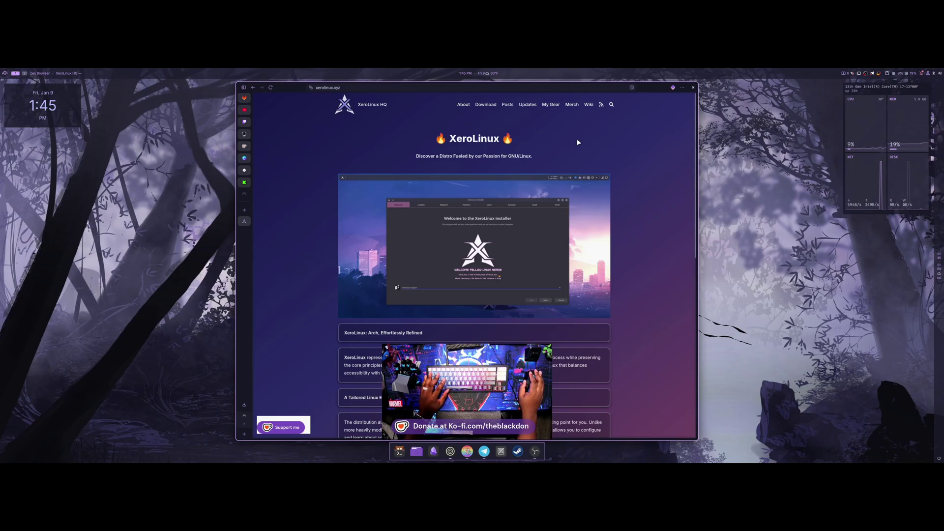
# - Look over the Ventoy boot menu, selecting and clearing the XeroLinux heading and scrolling the list
pyautogui.moveTo(525, 136); pyautogui.dragTo(417, 138)
pyautogui.click(548, 151)
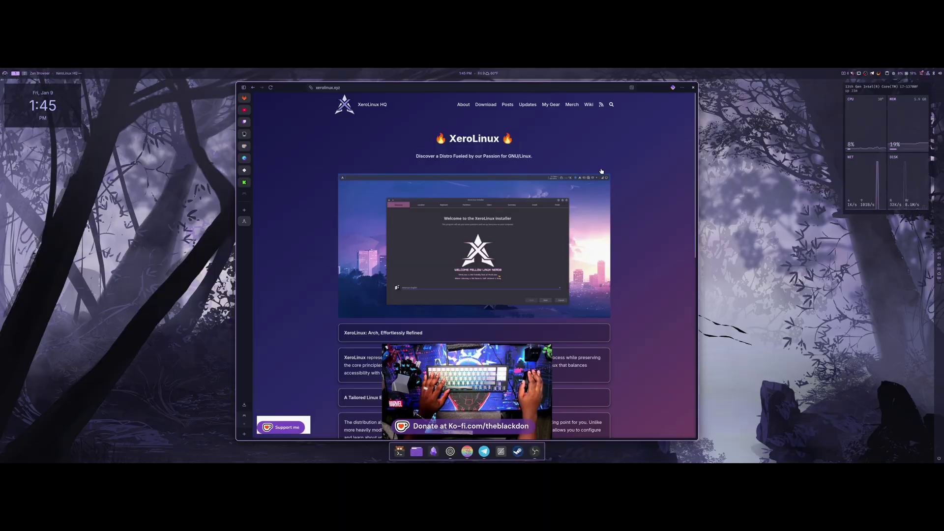
pyautogui.scroll(-2, 605, 182)
pyautogui.scroll(2, 626, 206)
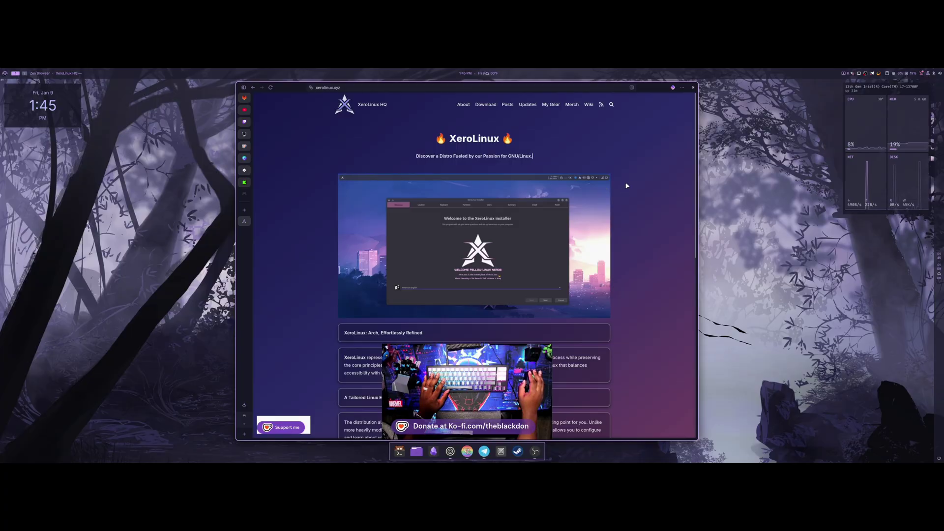
pyautogui.scroll(-3, 624, 193)
pyautogui.scroll(3, 629, 188)
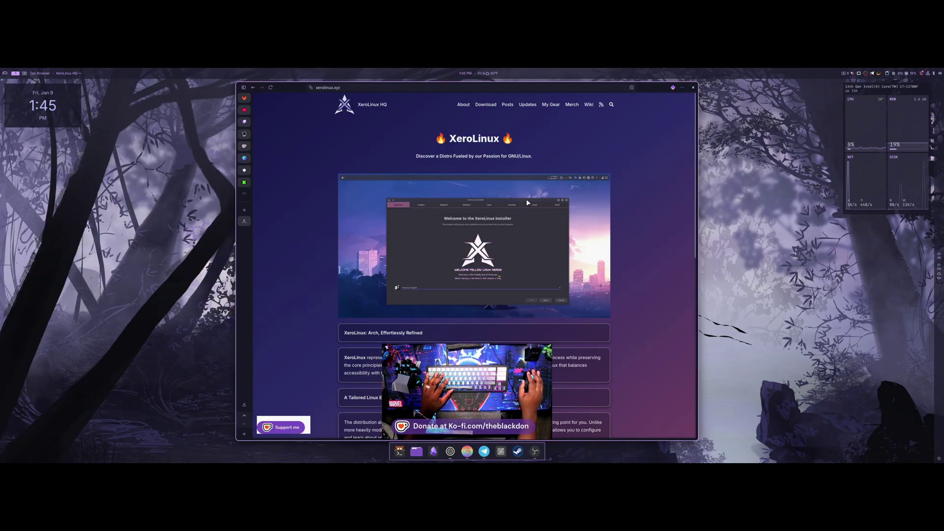
pyautogui.scroll(-1, 526, 199)
pyautogui.scroll(-1, 492, 218)
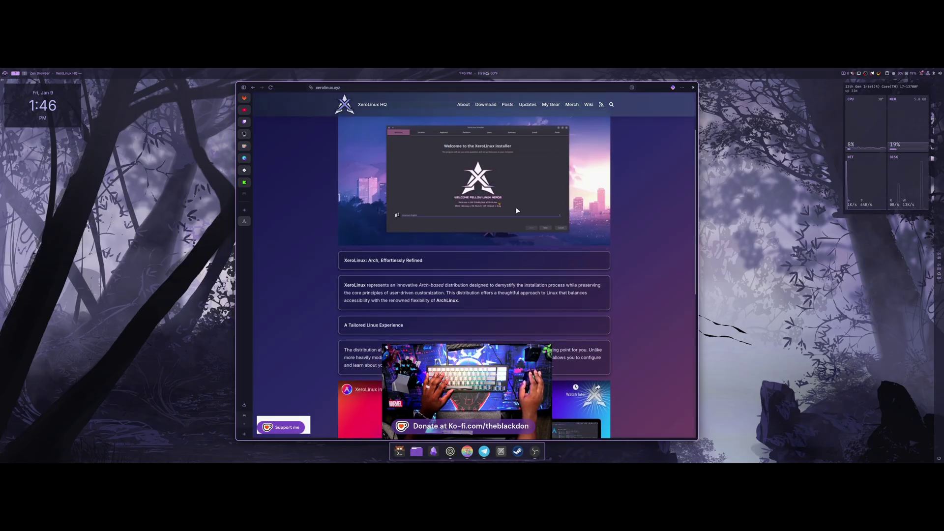
pyautogui.scroll(-1, 491, 182)
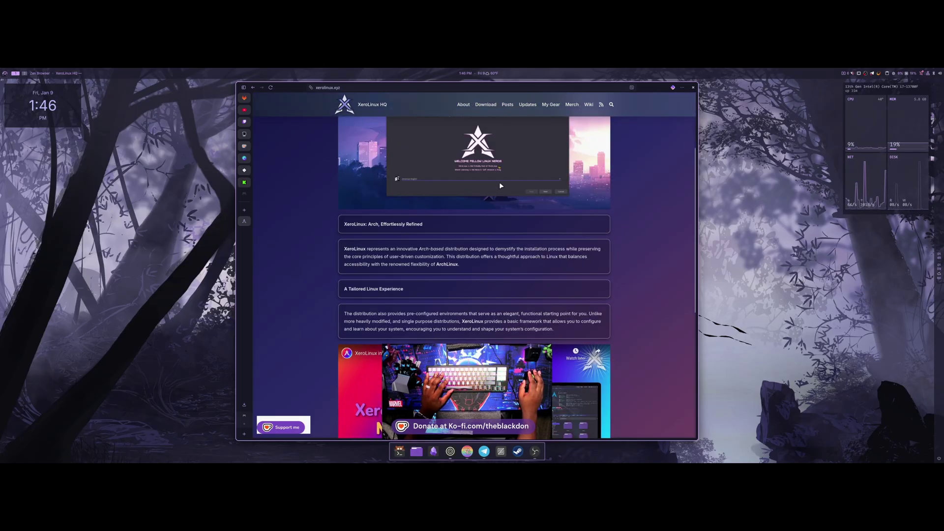
pyautogui.scroll(-1, 507, 183)
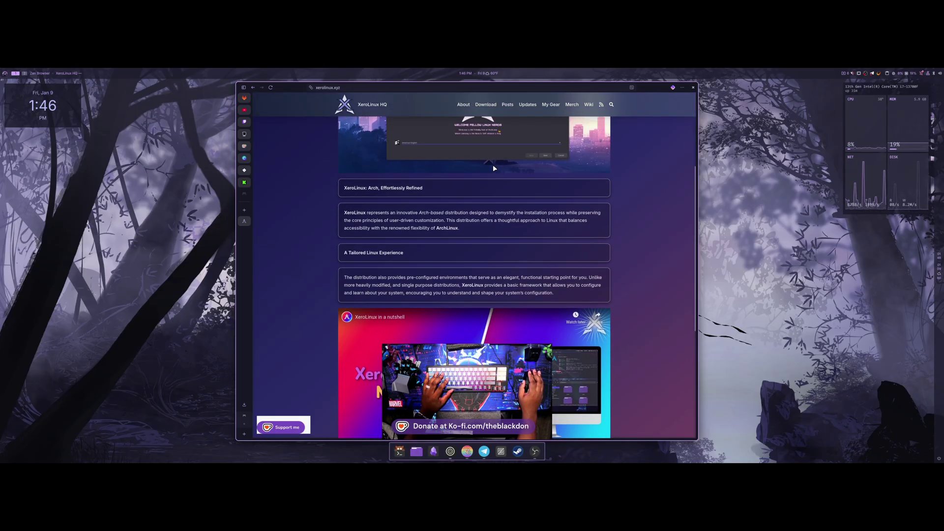
pyautogui.scroll(-5, 519, 177)
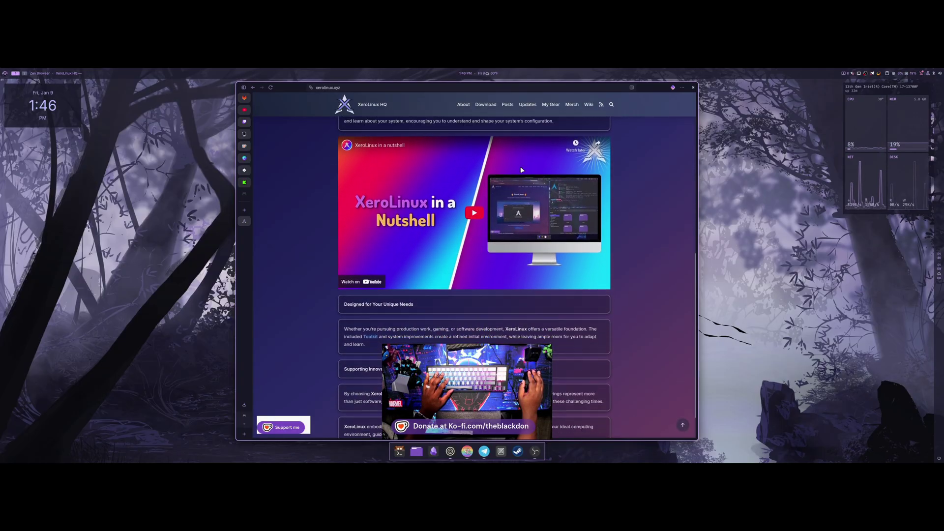
pyautogui.scroll(9, 501, 246)
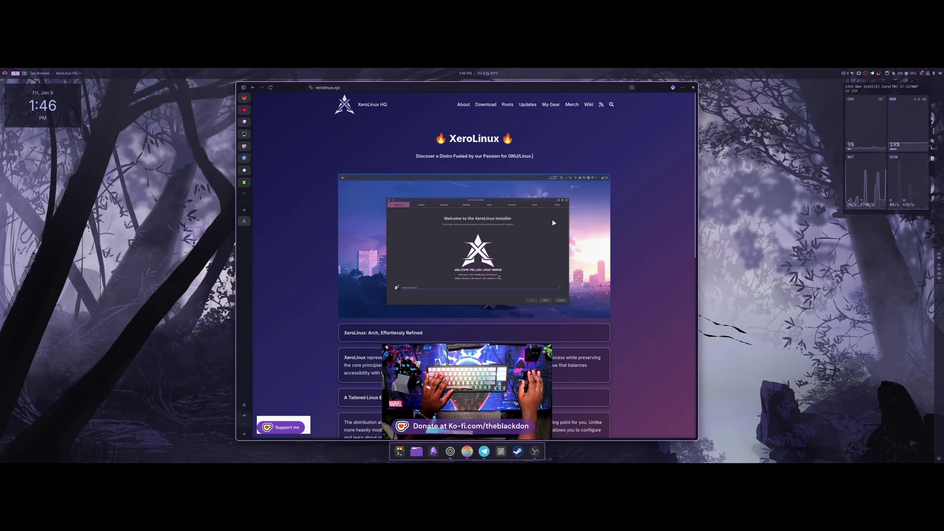
pyautogui.scroll(-1, 551, 219)
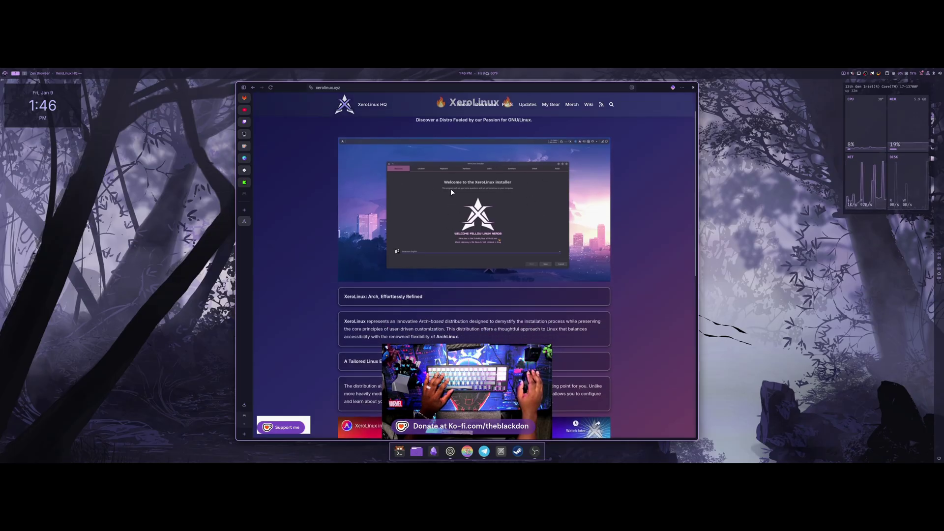
pyautogui.scroll(1, 466, 187)
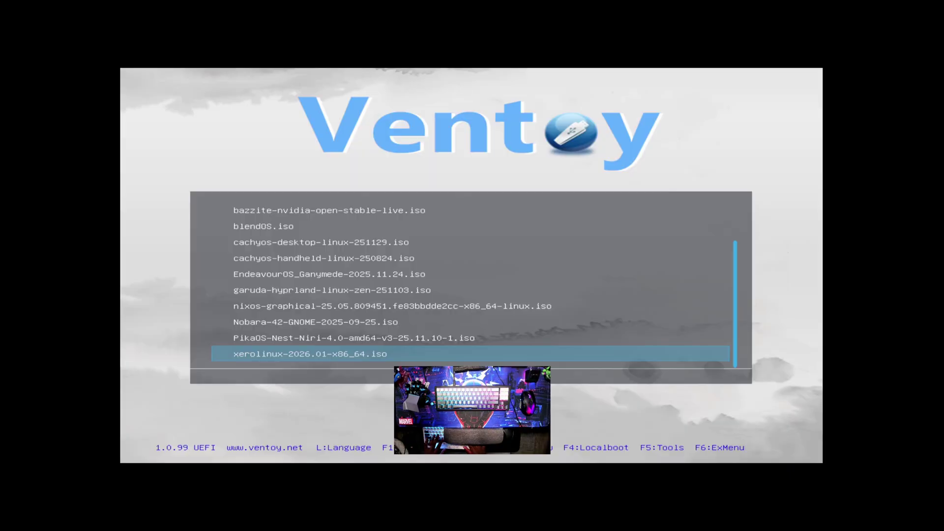
# - Boot xerolinux-2026.01-x86_64.iso in normal mode rather than the grub2 option
pyautogui.press('Return')
pyautogui.press('Down')
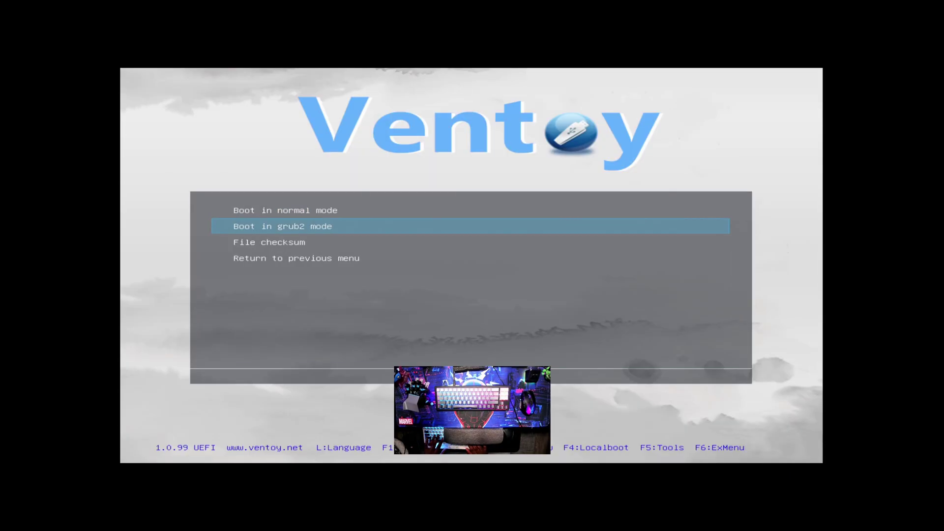
pyautogui.press('Up')
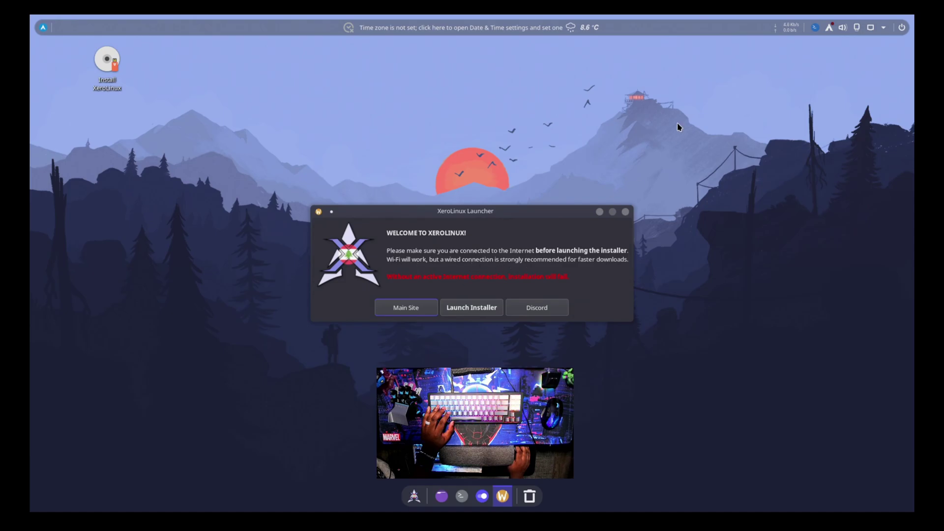
pyautogui.click(871, 28)
pyautogui.click(464, 313)
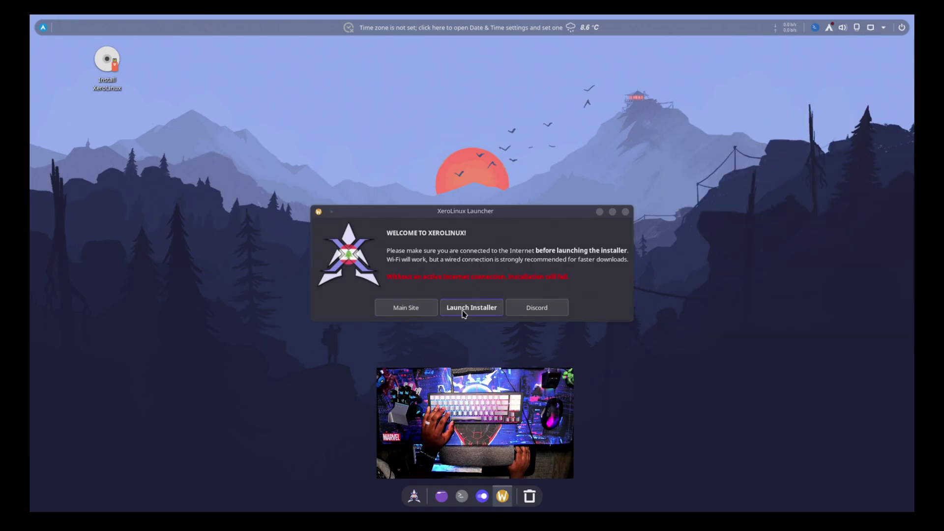
# - Launch the installer and accept the America/New York location and English (US) keyboard
pyautogui.click(463, 312)
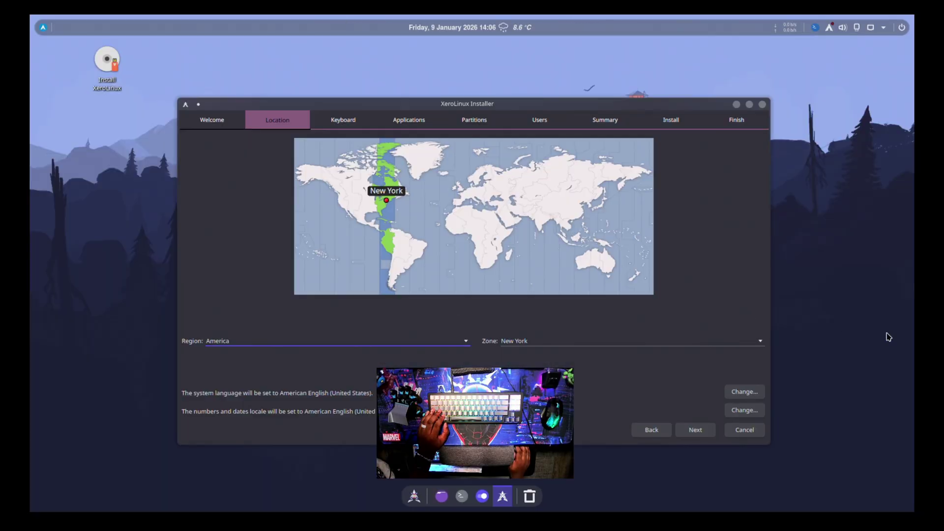
pyautogui.click(696, 431)
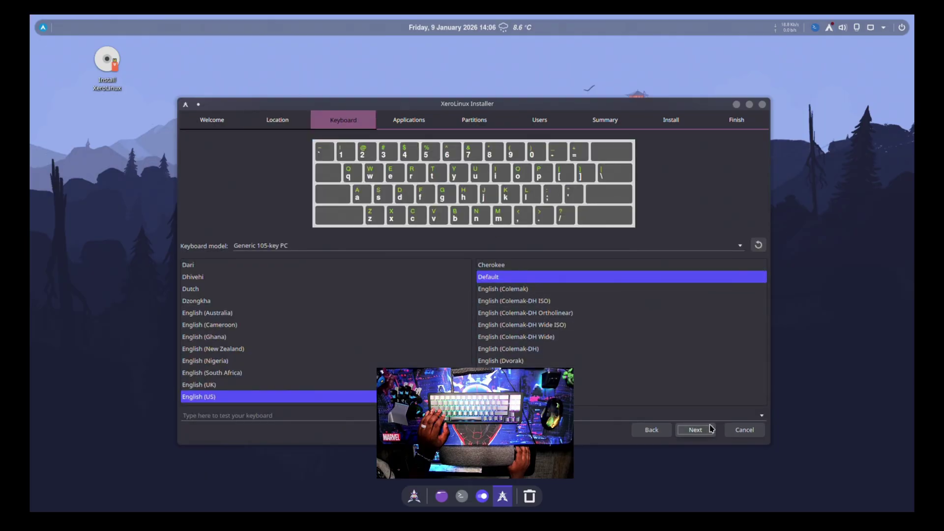
pyautogui.click(689, 435)
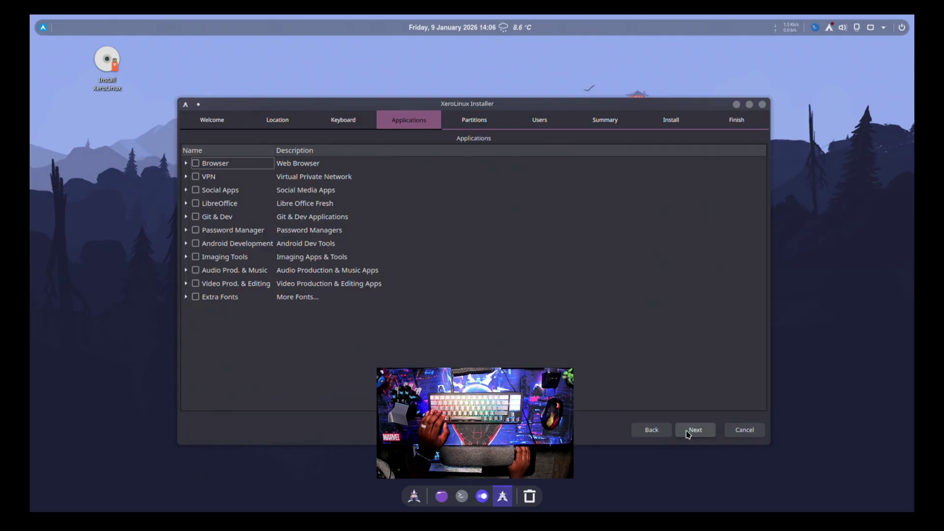
# - Expand the Browser, VPN and Social Apps categories to inspect brave-bin, telegram and discord
pyautogui.click(187, 163)
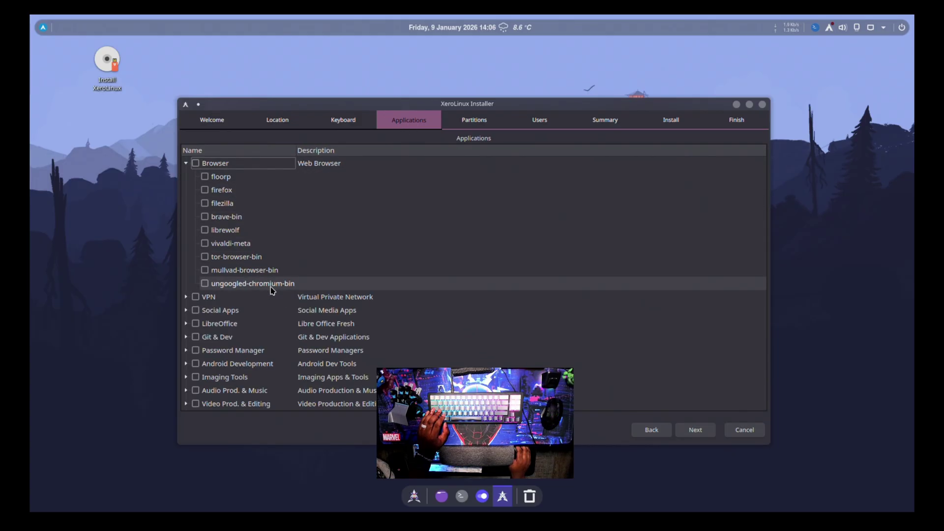
pyautogui.click(206, 217)
pyautogui.click(186, 297)
pyautogui.scroll(-2, 260, 300)
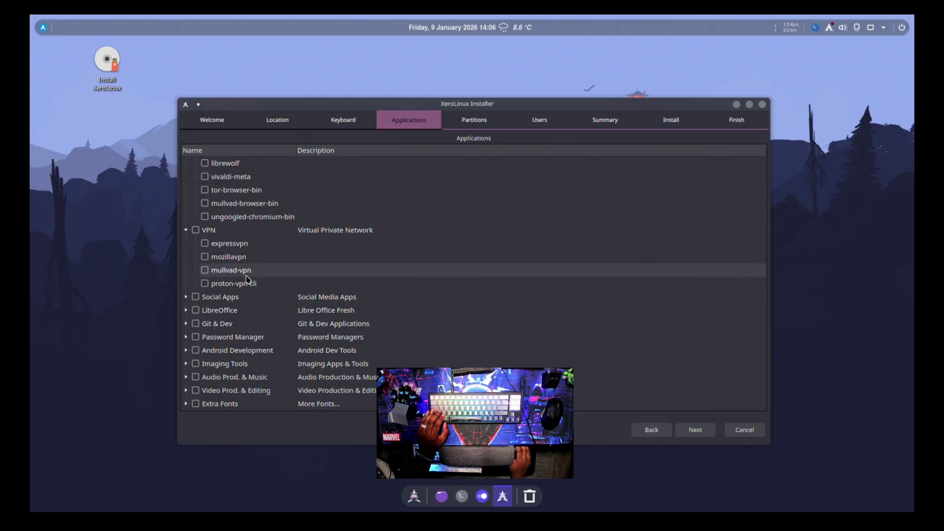
pyautogui.doubleClick(266, 297)
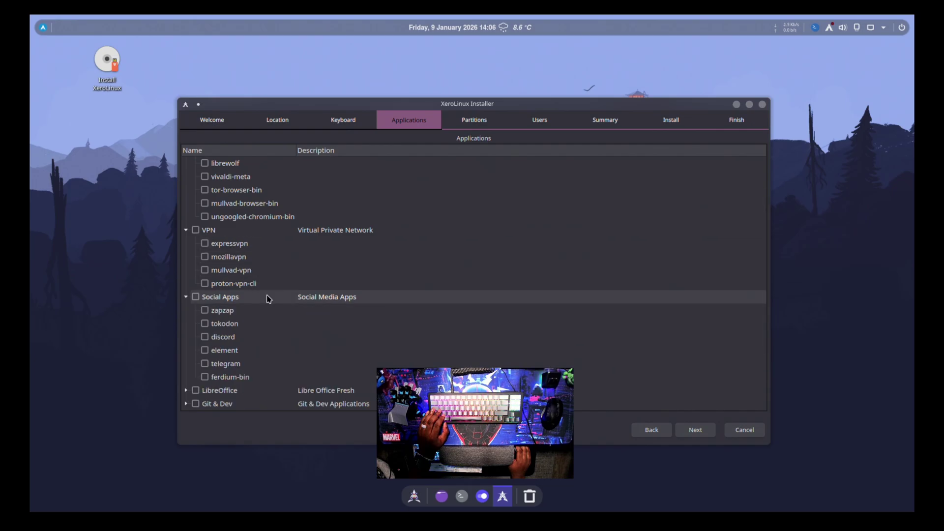
pyautogui.scroll(-2, 268, 298)
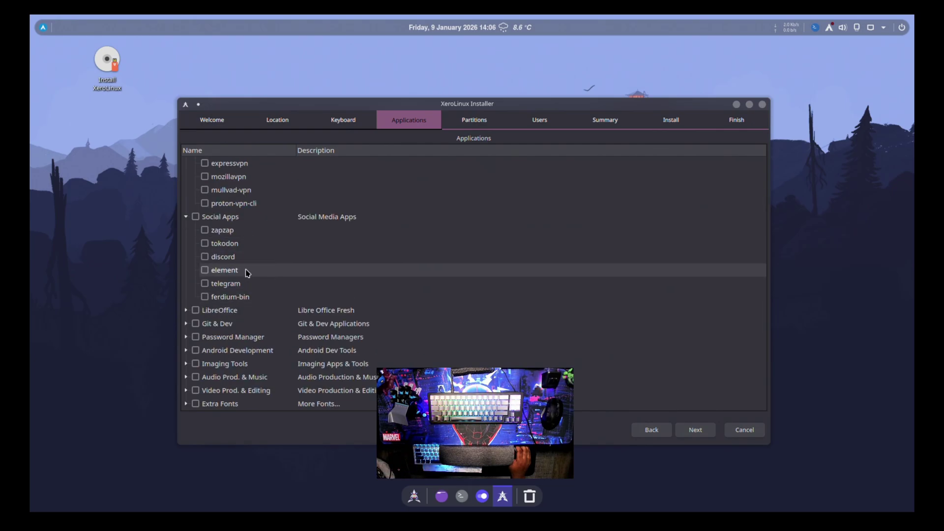
pyautogui.click(204, 283)
pyautogui.click(222, 257)
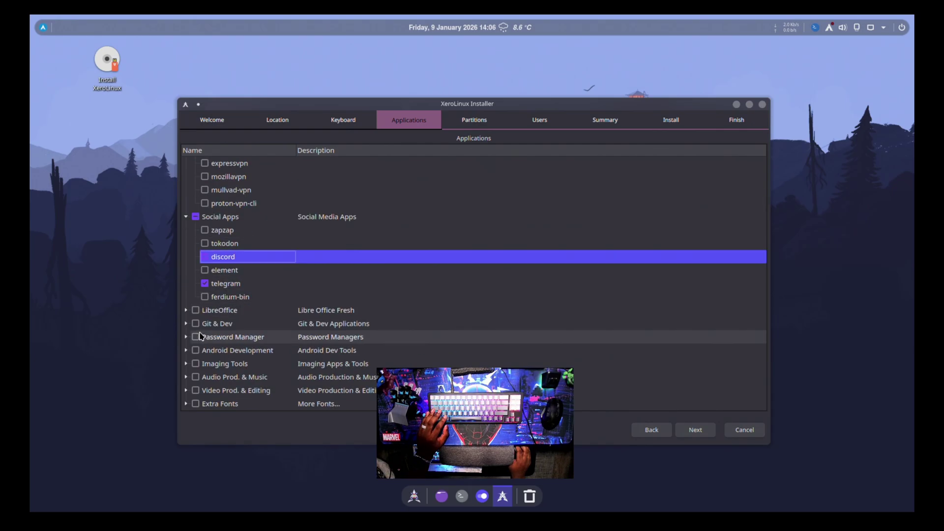
# - Expand Git & Dev, Password Manager, Android Development, Imaging Tools, Audio Prod. & Music and Video Prod. & Editing
pyautogui.click(186, 324)
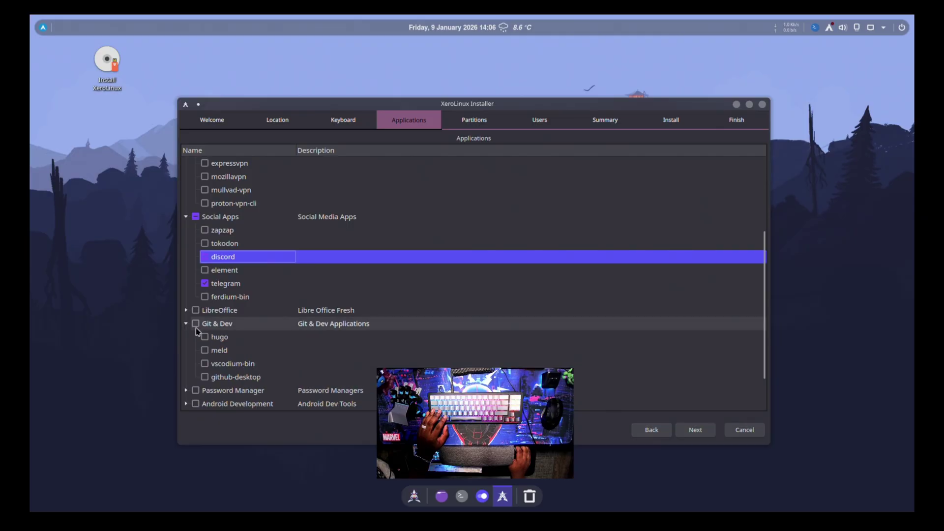
pyautogui.scroll(-1, 232, 363)
pyautogui.click(185, 348)
pyautogui.scroll(-1, 228, 345)
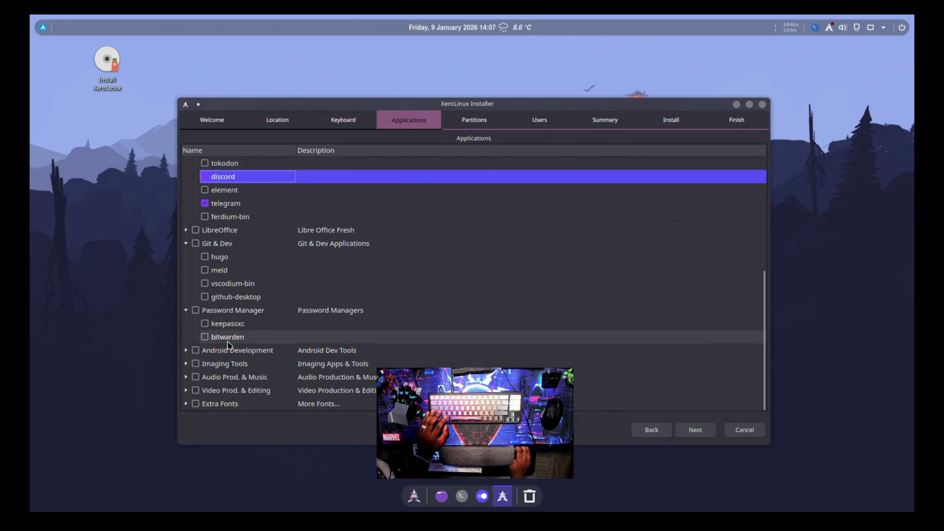
pyautogui.click(186, 350)
pyautogui.scroll(-2, 218, 340)
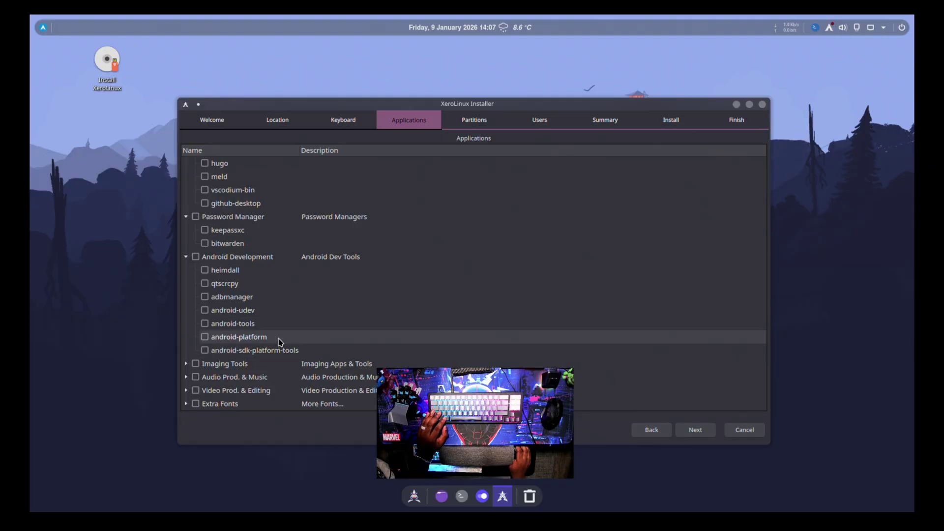
pyautogui.click(186, 364)
pyautogui.scroll(-2, 222, 364)
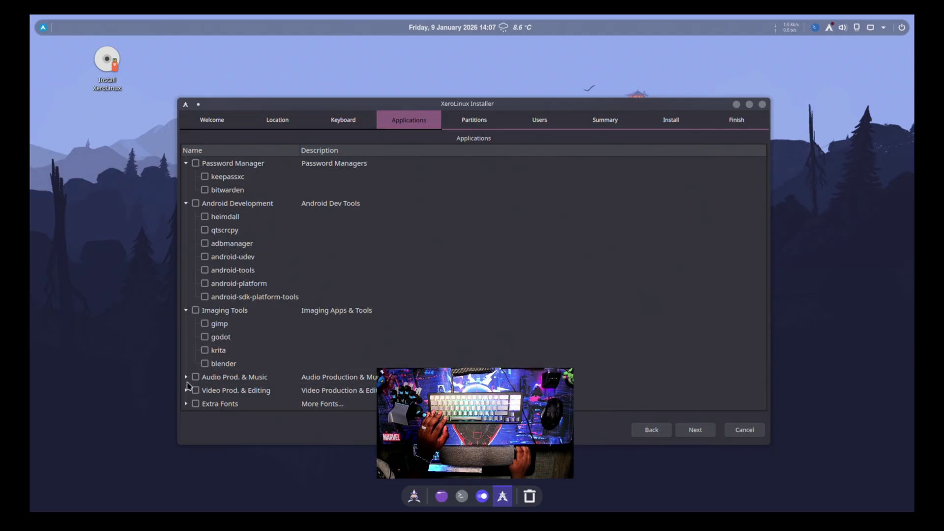
pyautogui.click(186, 377)
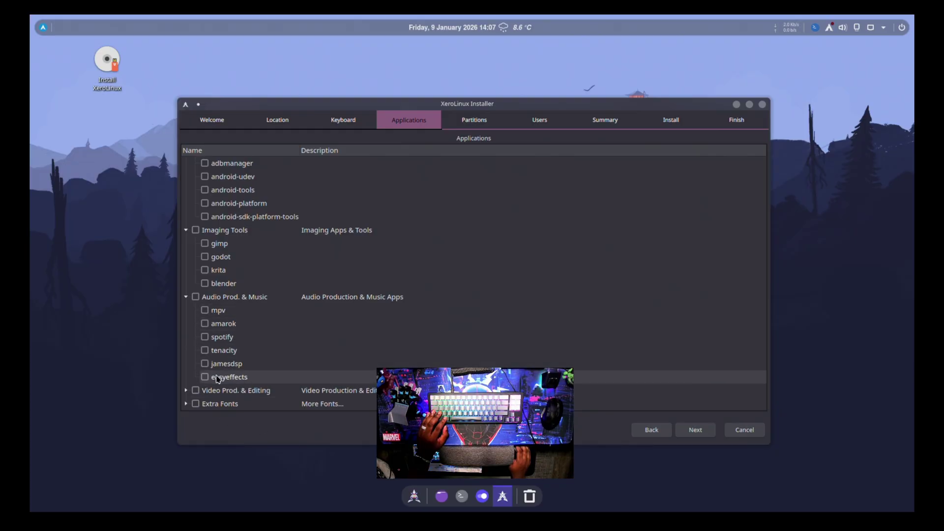
pyautogui.click(186, 393)
pyautogui.scroll(-2, 344, 363)
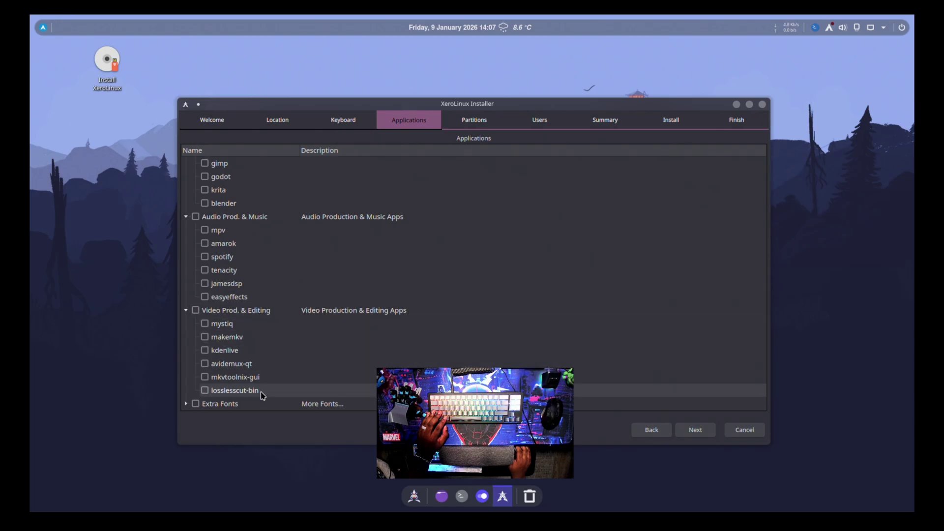
pyautogui.scroll(-3, 254, 368)
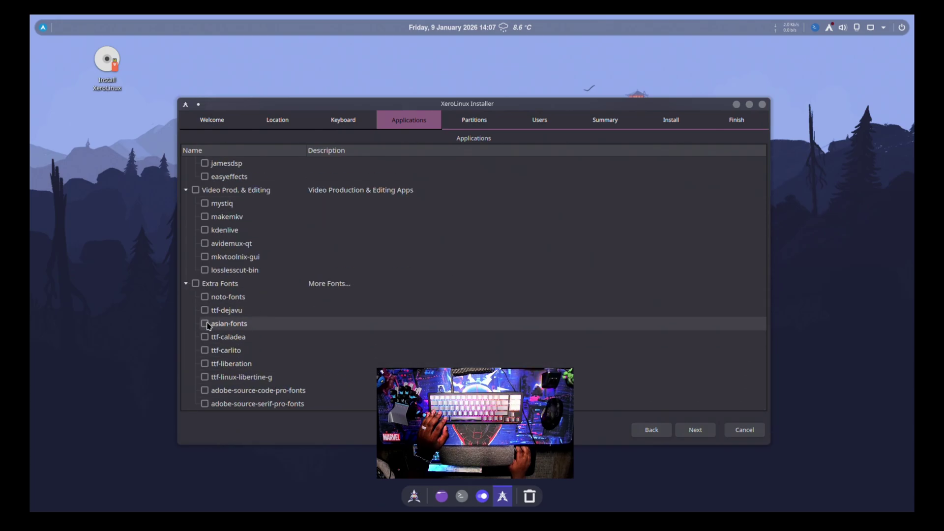
# - Collapse the Extra Fonts and Audio Prod. & Music groups and continue with nothing selected
pyautogui.click(187, 284)
pyautogui.click(186, 224)
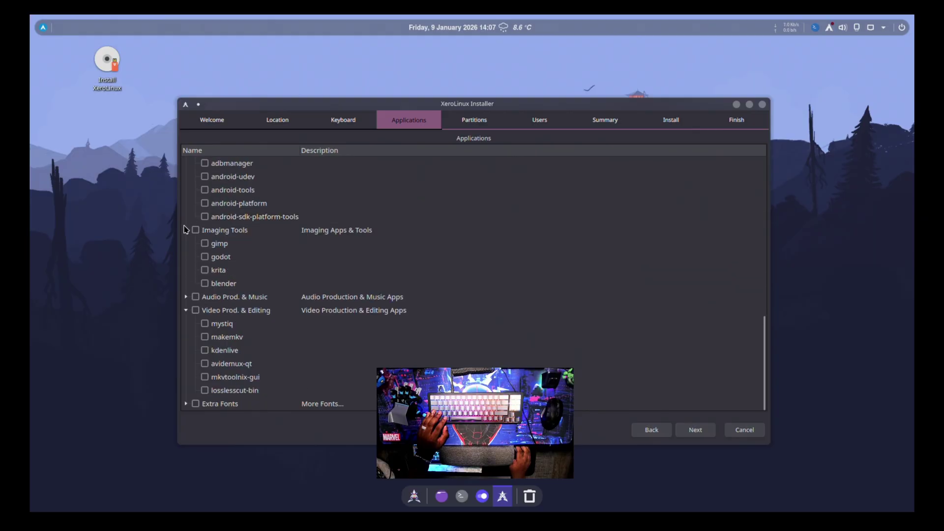
pyautogui.scroll(2, 398, 261)
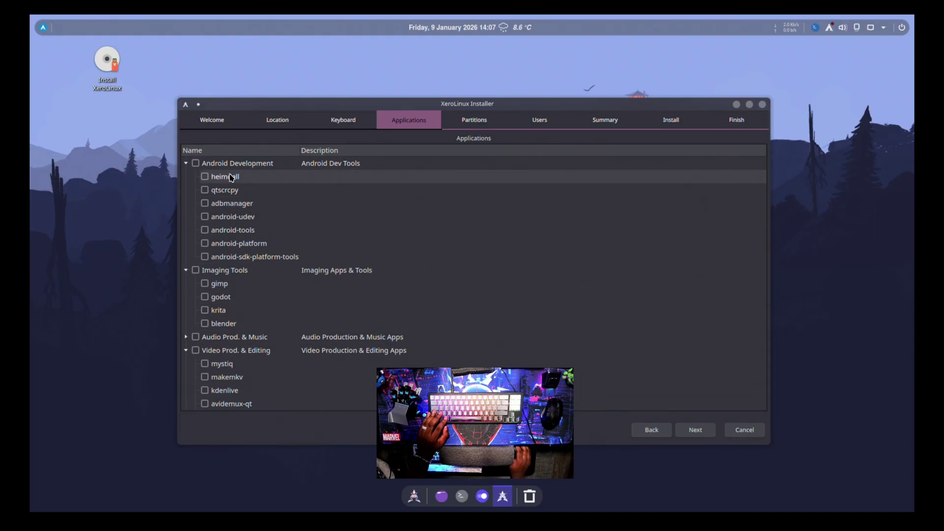
pyautogui.click(695, 430)
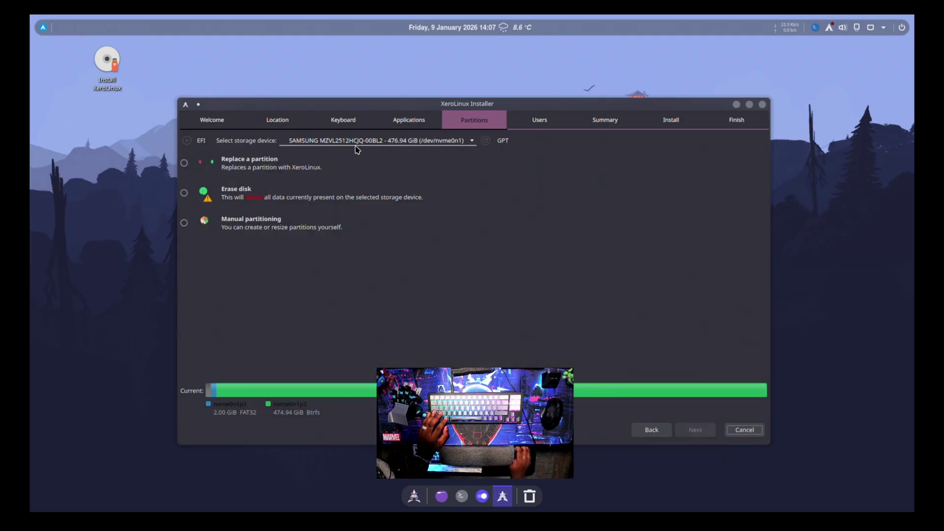
# - Choose Erase disk with Swap to file and the ext4 filesystem
pyautogui.click(189, 195)
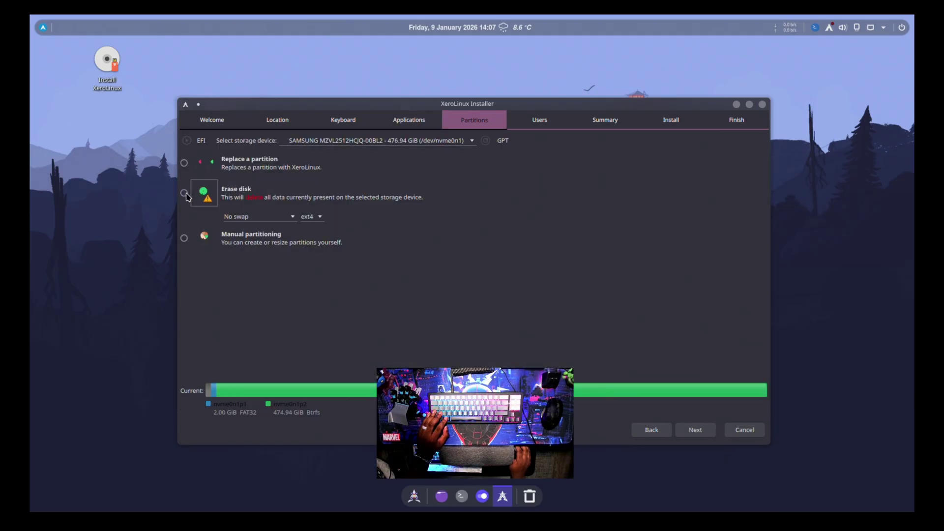
pyautogui.click(288, 217)
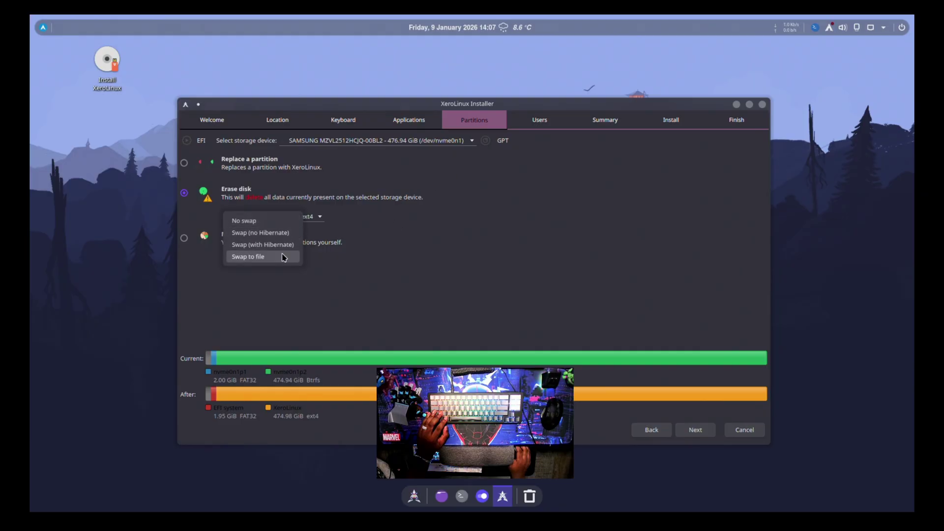
pyautogui.click(275, 257)
pyautogui.click(312, 218)
pyautogui.click(311, 223)
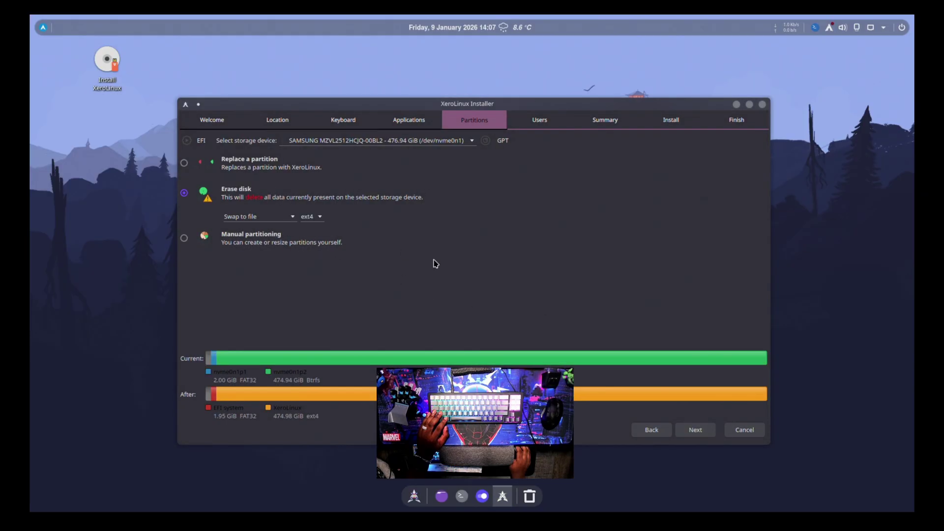
# - Enter the user's full name and the account password twice, then continue to the summary
pyautogui.click(696, 430)
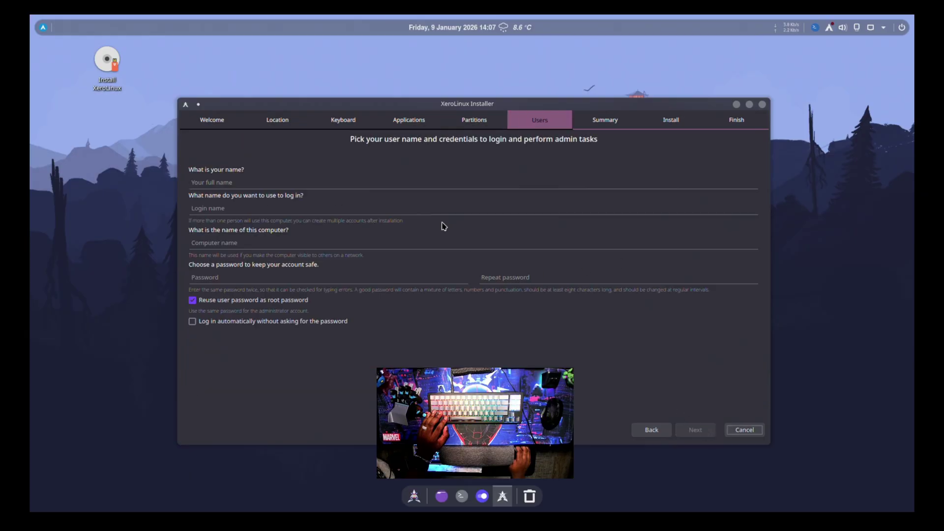
pyautogui.click(322, 184)
pyautogui.write('don')
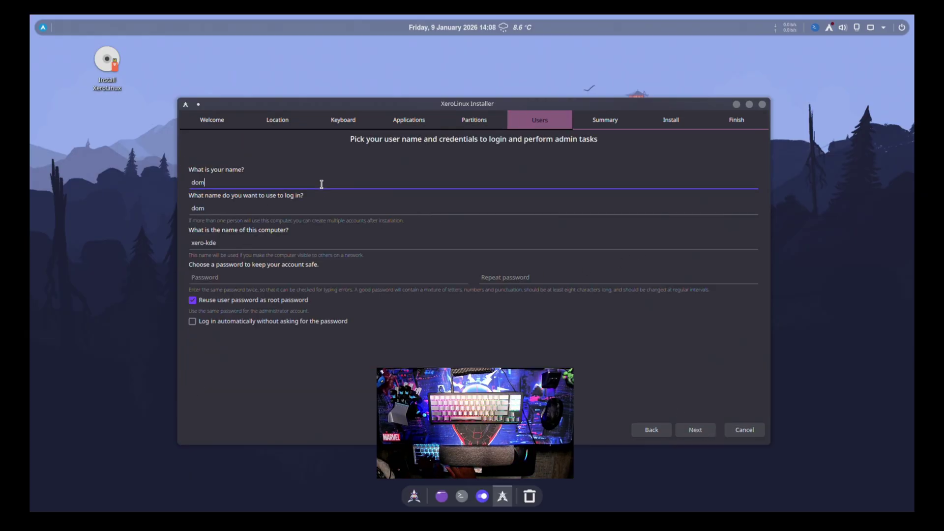
pyautogui.press('Tab')
pyautogui.press('Tab')
pyautogui.press('Tab')
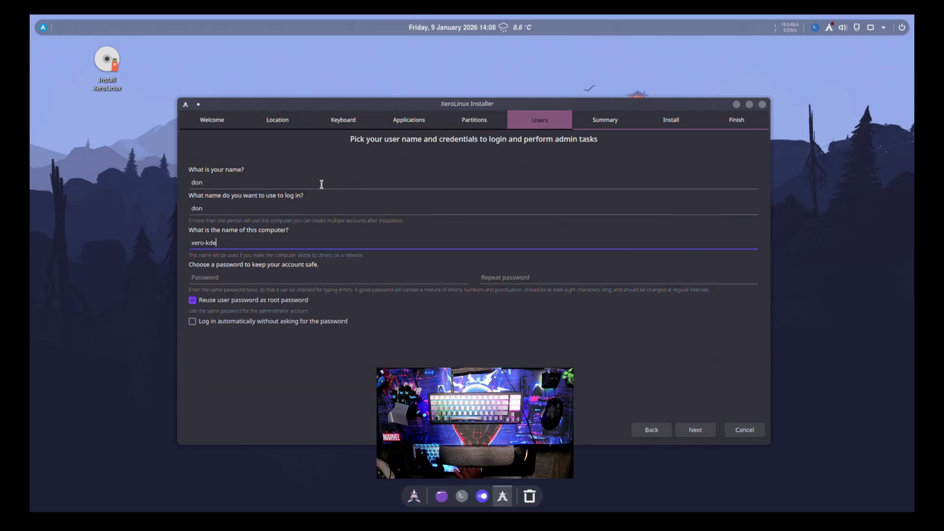
pyautogui.write('d')
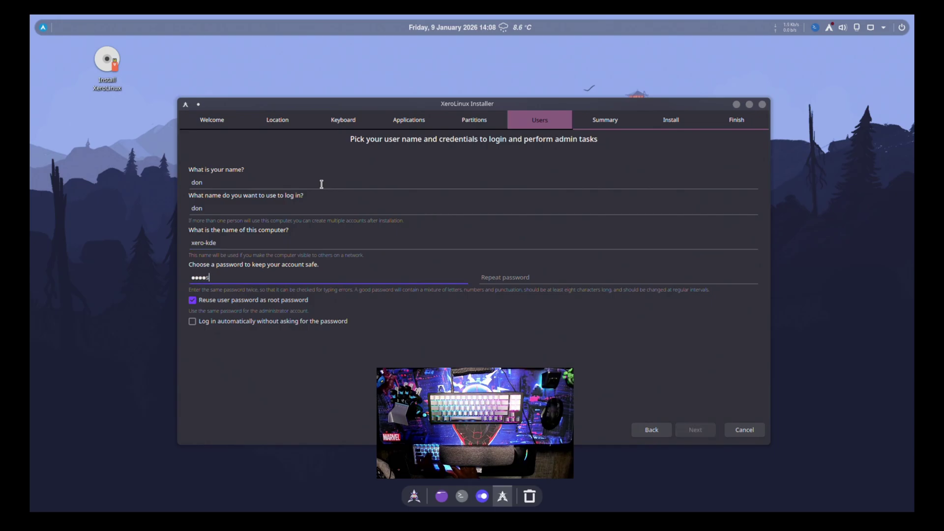
pyautogui.press('Tab')
pyautogui.write('*****')
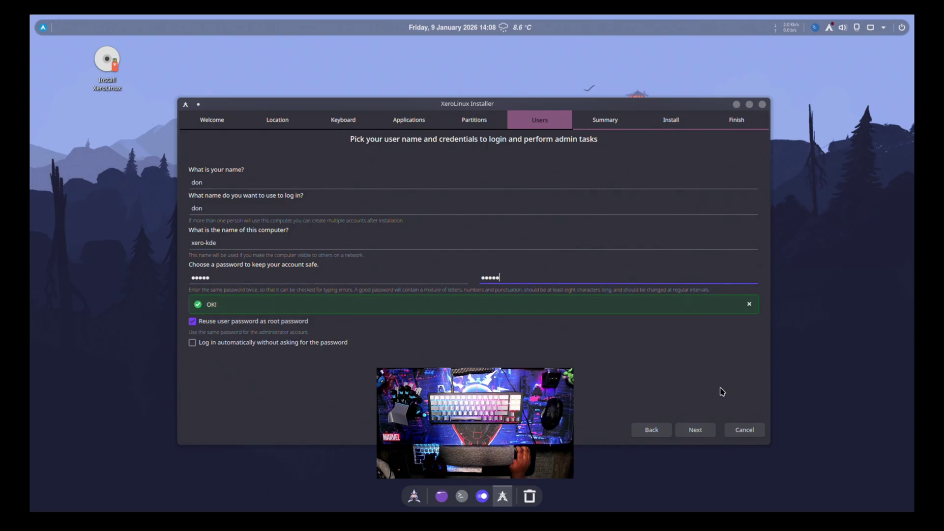
pyautogui.click(693, 432)
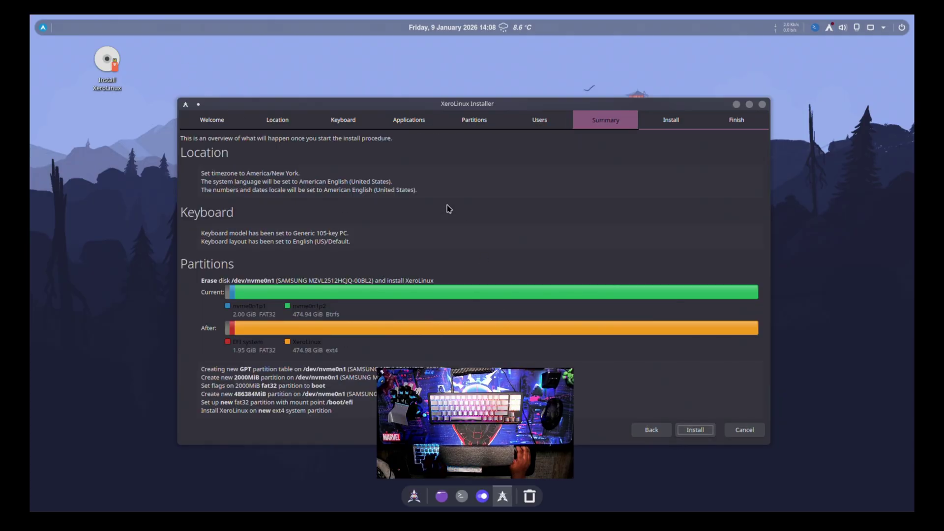
# - Start the installation and confirm the disk changes with Install Now
pyautogui.click(704, 436)
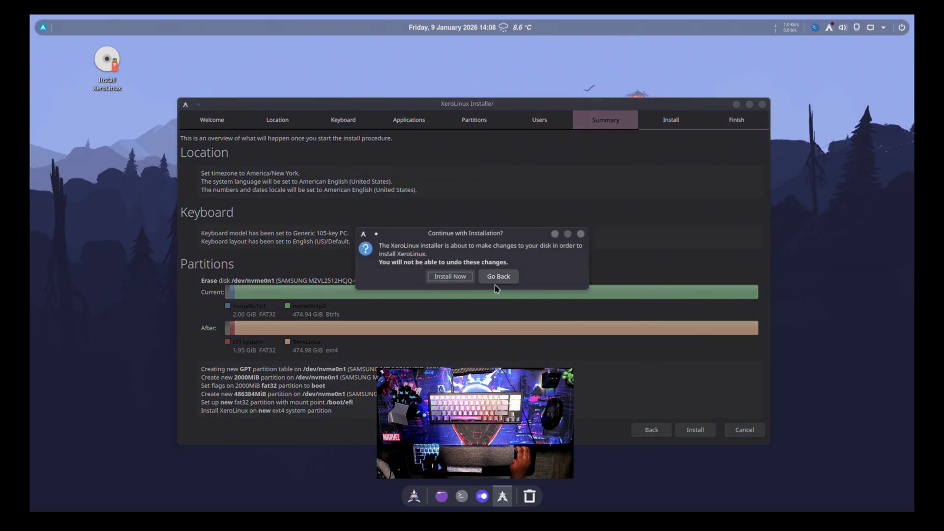
pyautogui.click(437, 279)
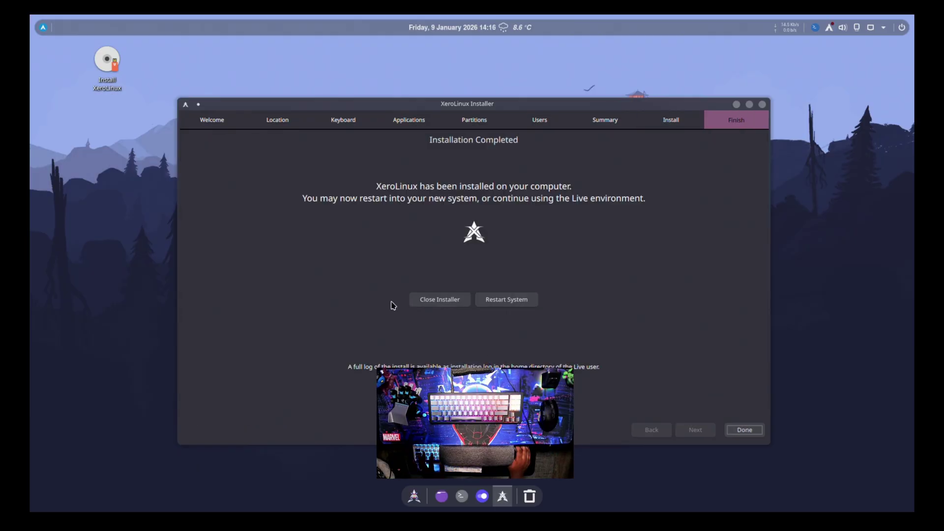
# - Restart into the new system once installation has finished
pyautogui.click(484, 306)
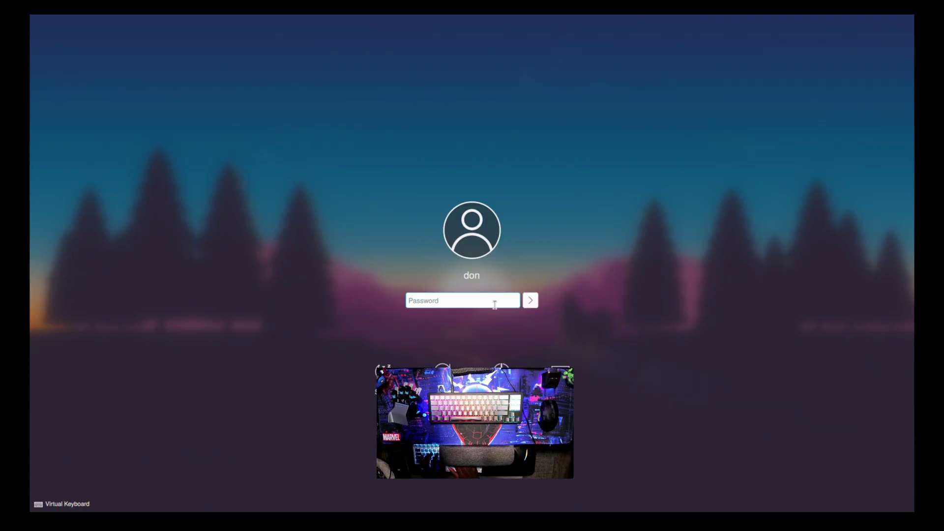
# - Log in with the account password and browse the application launcher's categories
pyautogui.write('********')
pyautogui.press('Return')
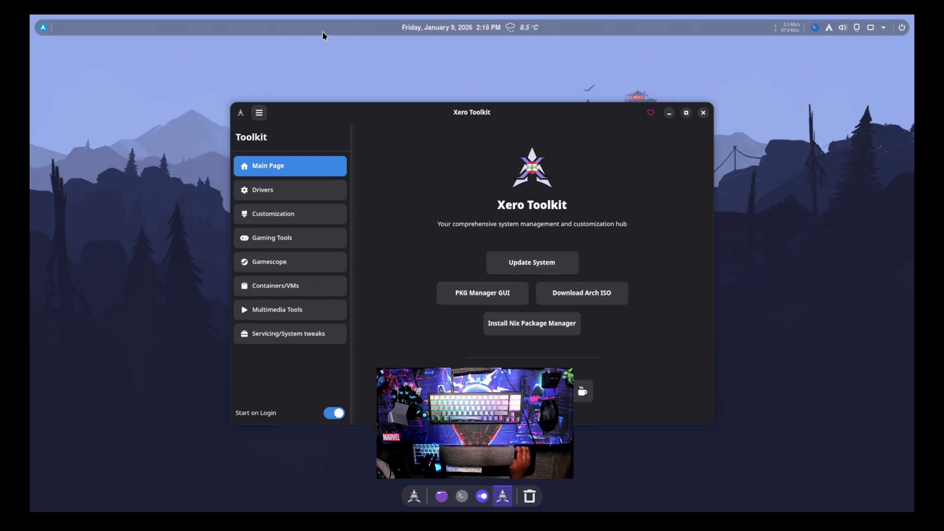
pyautogui.click(43, 27)
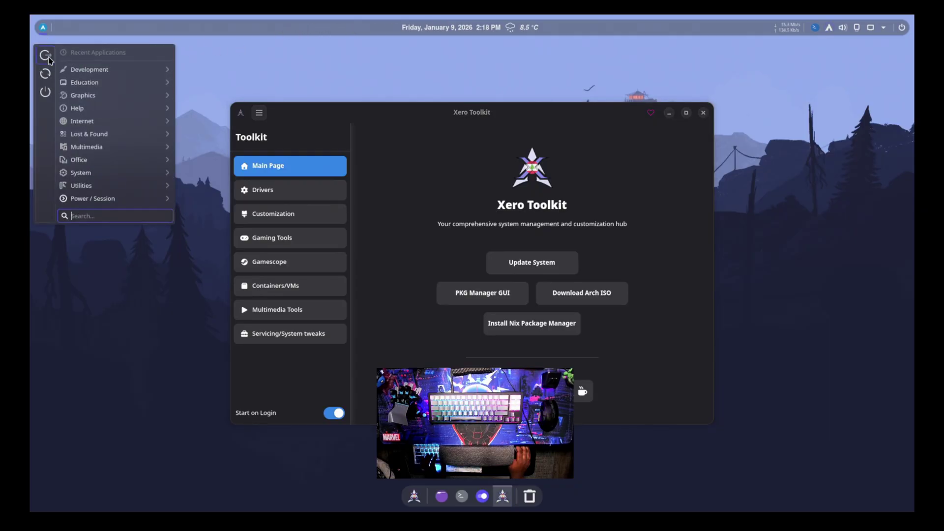
pyautogui.moveTo(76, 66)
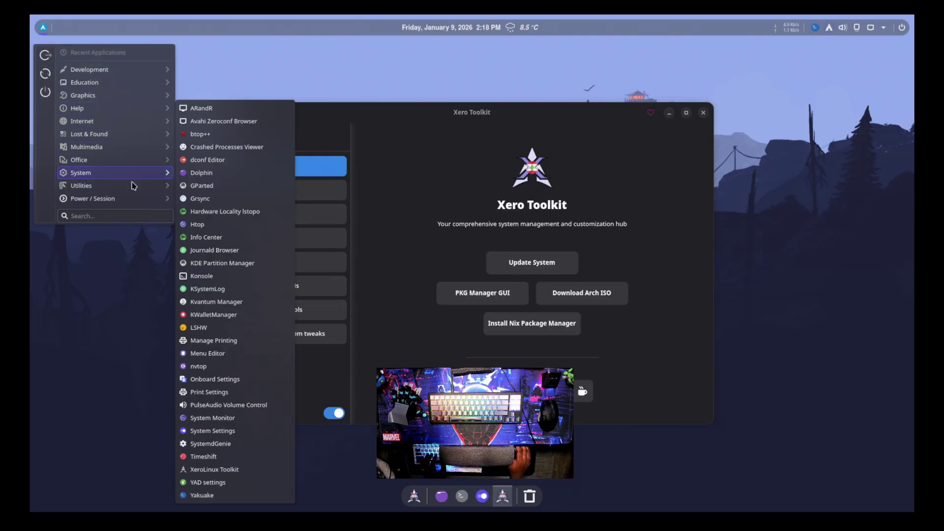
pyautogui.moveTo(132, 203)
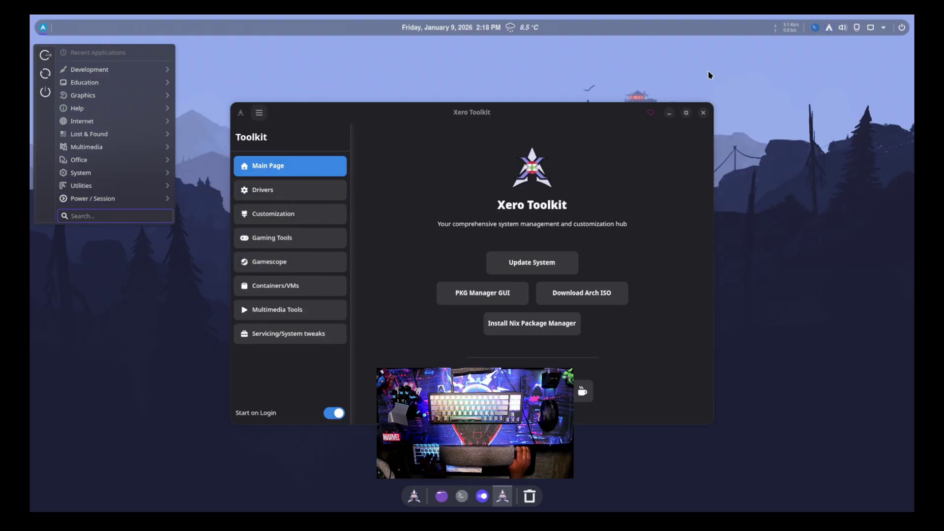
pyautogui.click(830, 31)
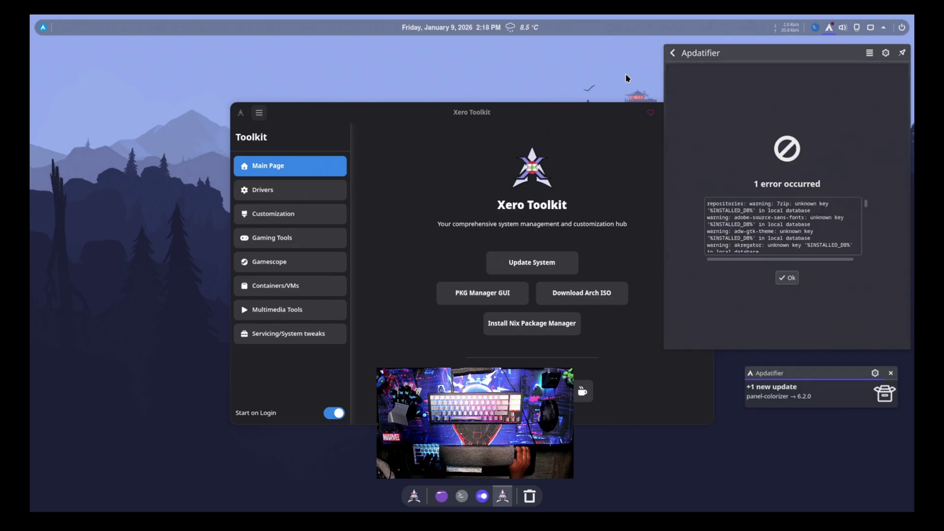
# - Dismiss the Apdatifier error and launch the full system upgrade
pyautogui.click(788, 279)
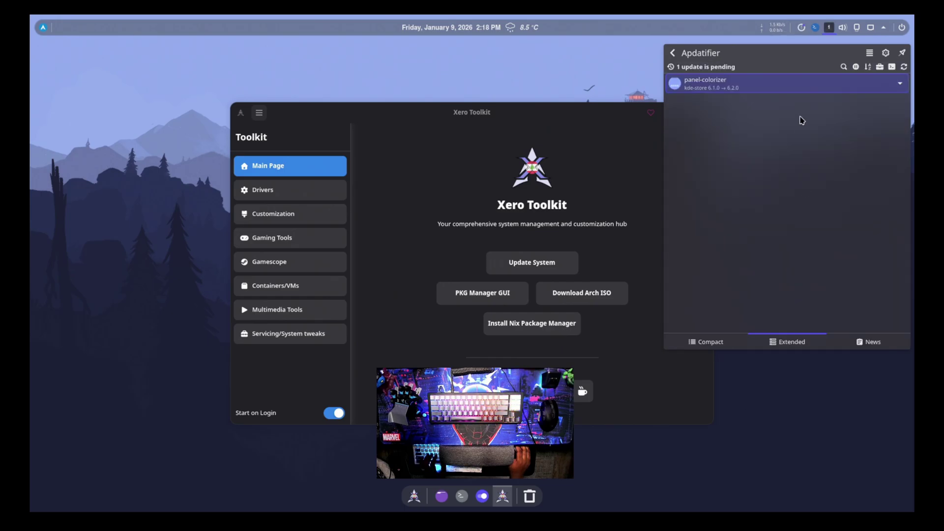
pyautogui.click(892, 67)
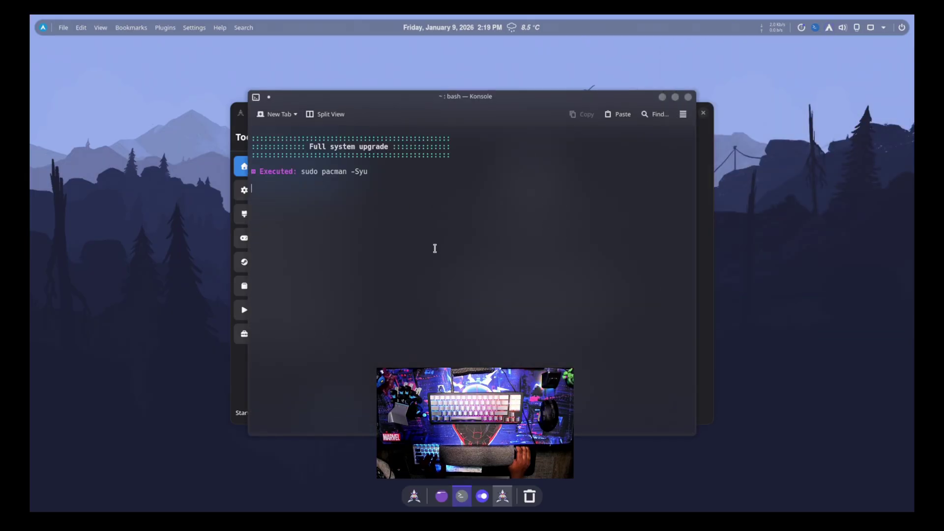
# - Submit the sudo password, confirm the 105-package upgrade, and reposition the Konsole window while it runs
pyautogui.press('Return')
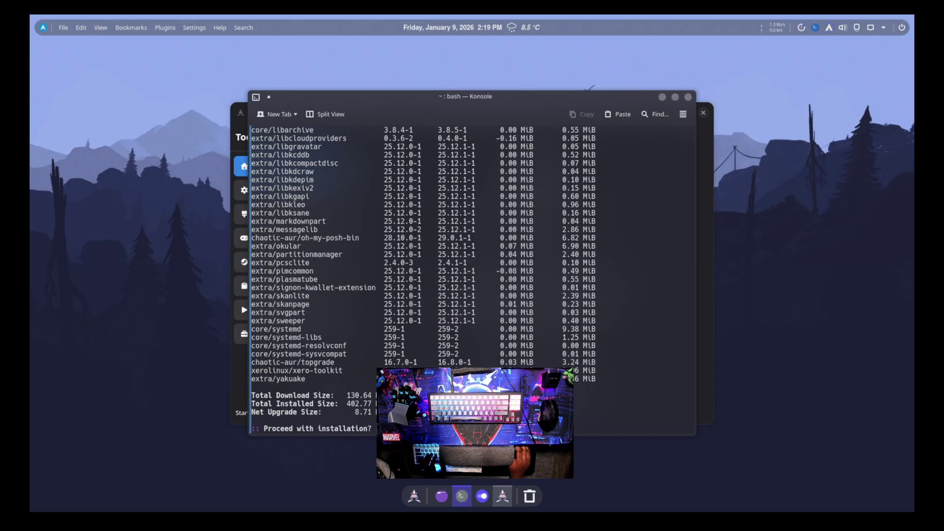
pyautogui.press('Return')
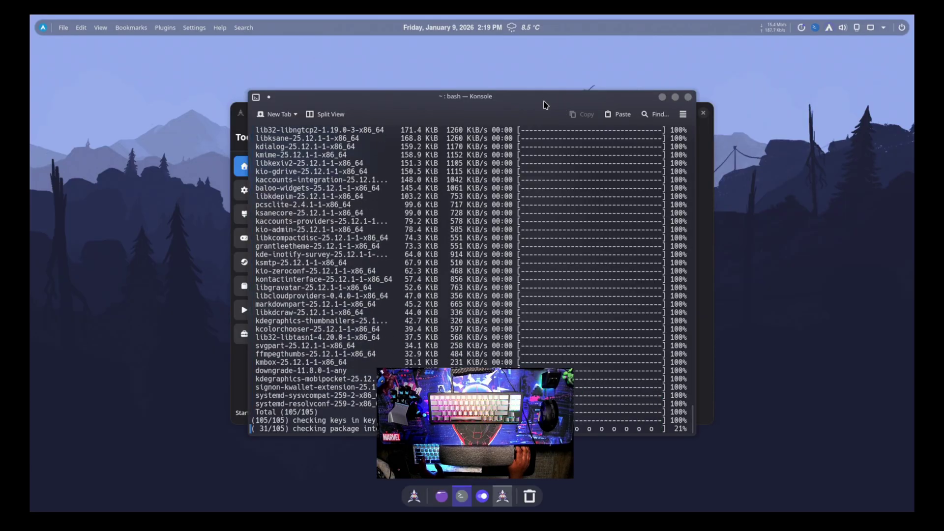
pyautogui.moveTo(544, 101); pyautogui.dragTo(538, 121)
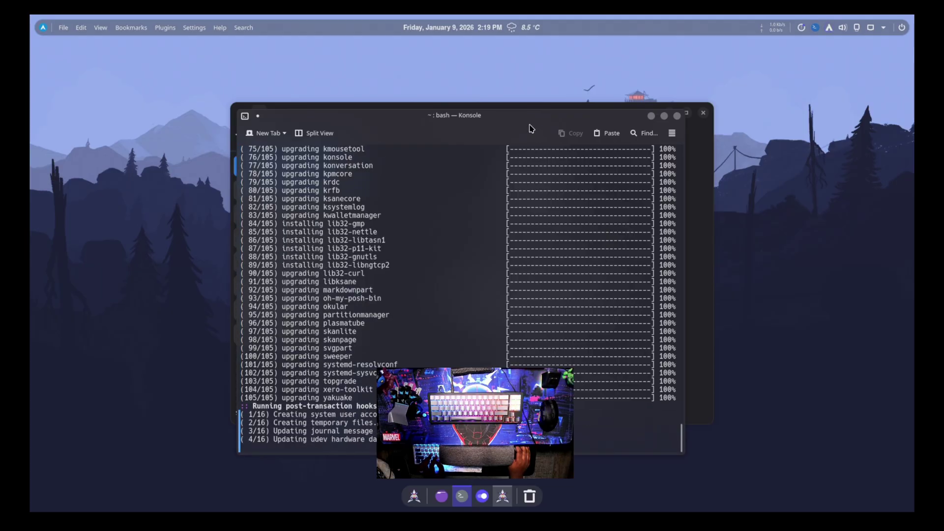
pyautogui.moveTo(516, 117); pyautogui.dragTo(553, 43)
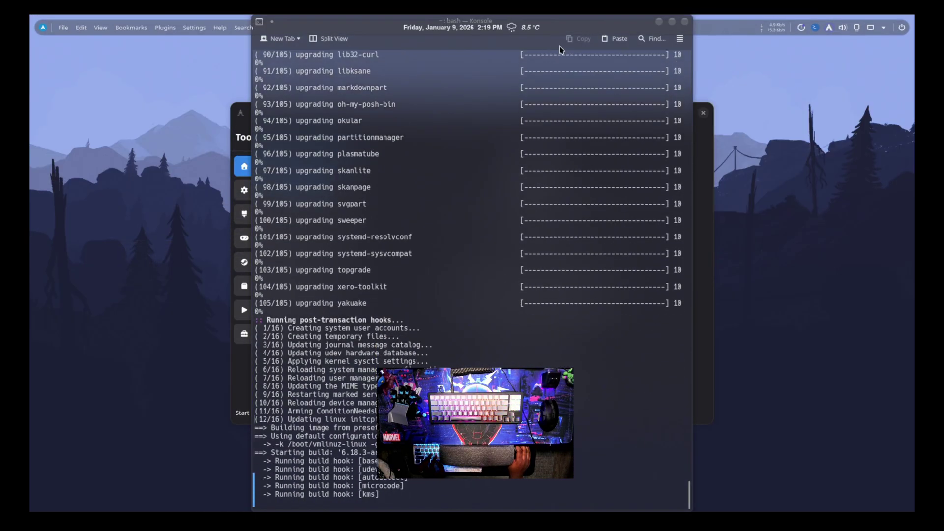
pyautogui.moveTo(554, 40); pyautogui.dragTo(829, 264)
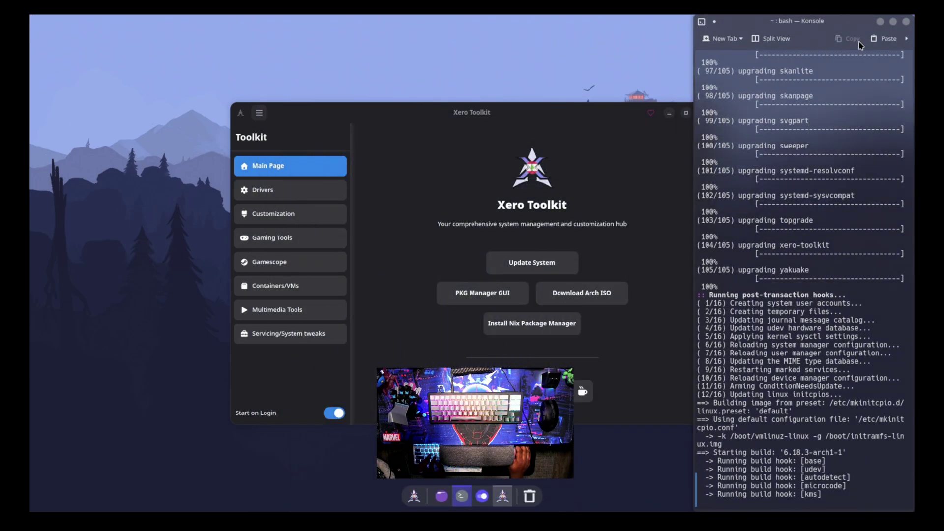
pyautogui.moveTo(836, 21); pyautogui.dragTo(563, 131)
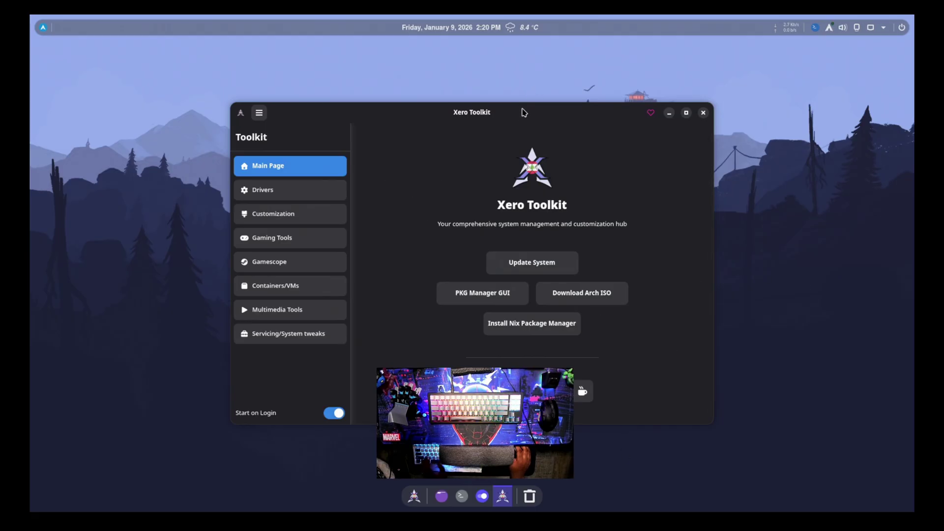
pyautogui.moveTo(536, 110); pyautogui.dragTo(559, 88)
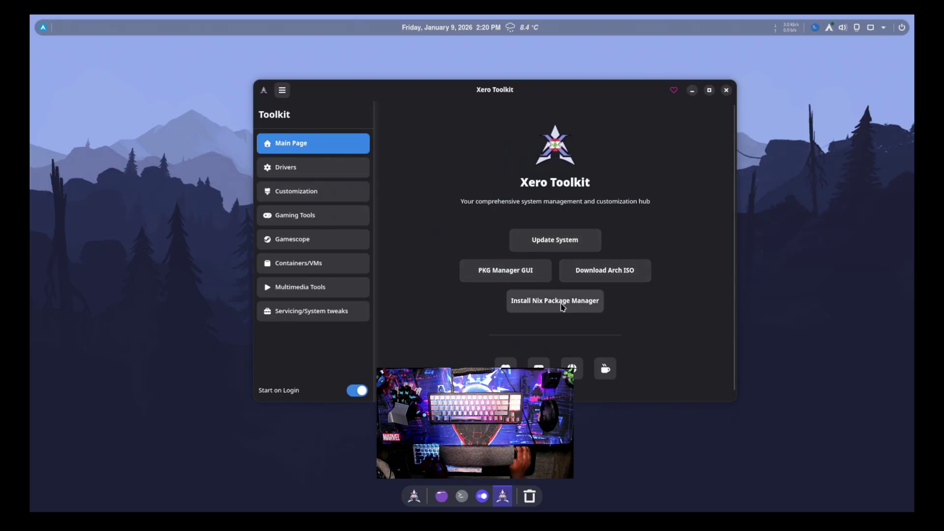
pyautogui.click(563, 307)
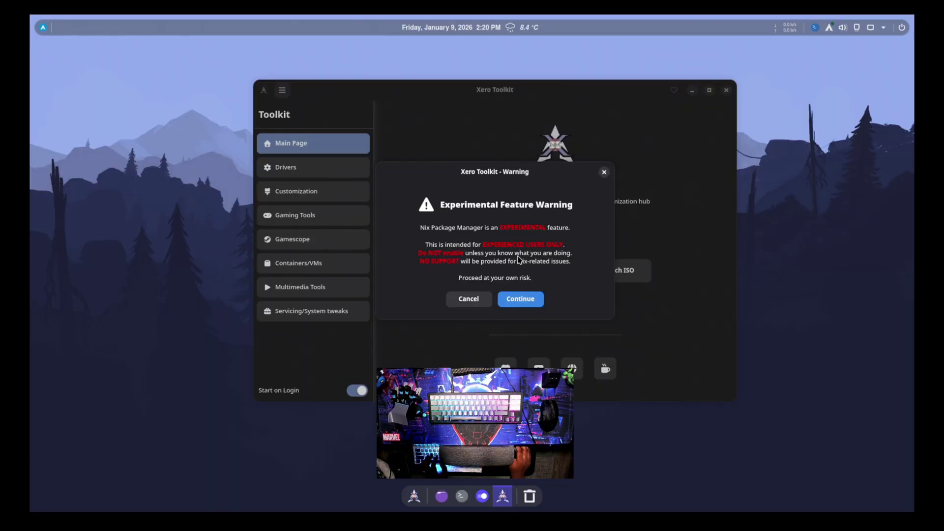
pyautogui.click(605, 172)
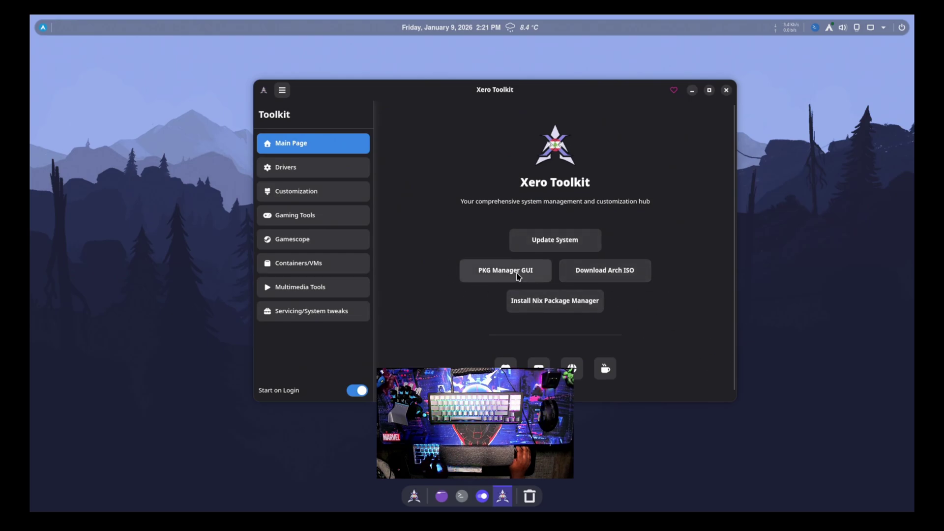
pyautogui.click(518, 277)
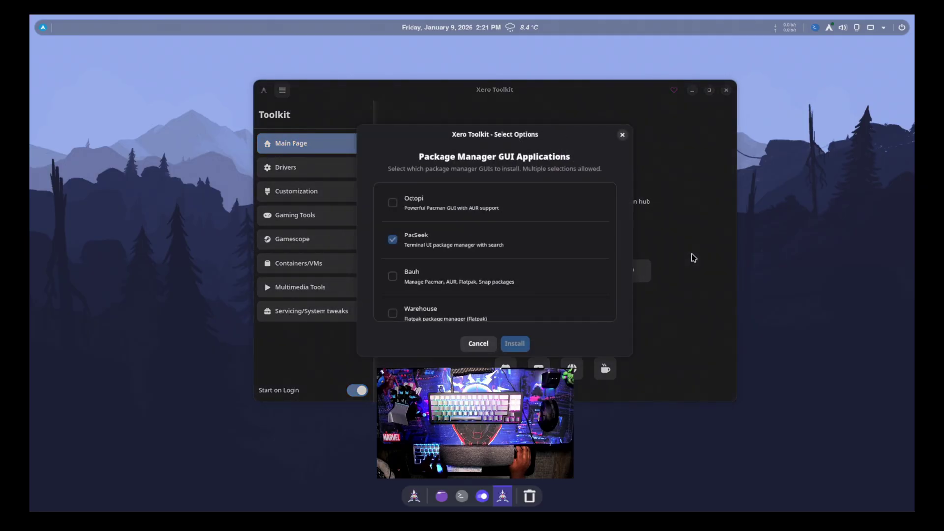
pyautogui.moveTo(538, 139); pyautogui.dragTo(598, 129)
pyautogui.scroll(-2, 562, 227)
pyautogui.scroll(2, 562, 227)
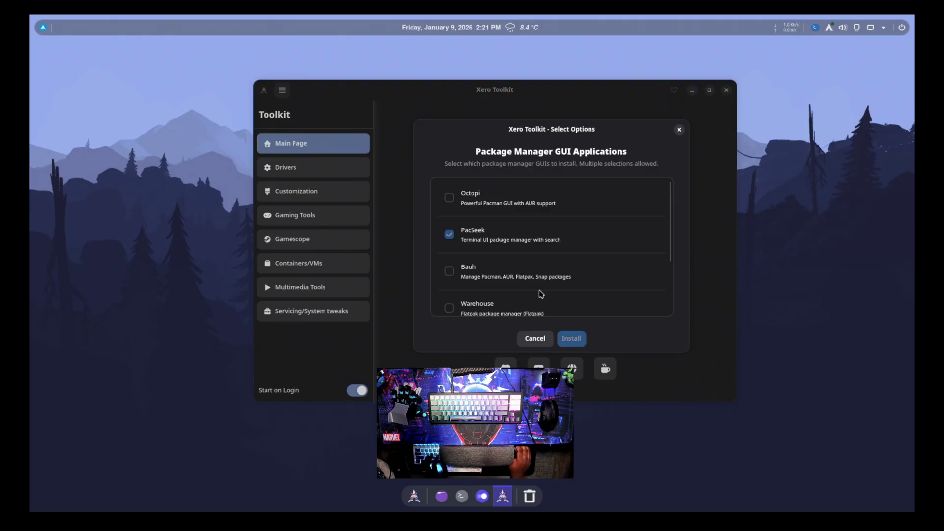
pyautogui.scroll(-1, 507, 212)
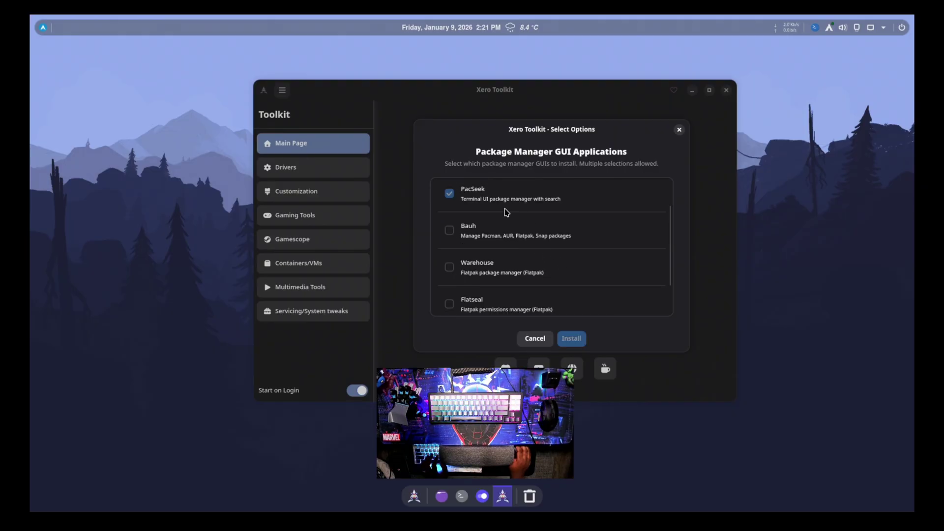
pyautogui.scroll(-1, 514, 228)
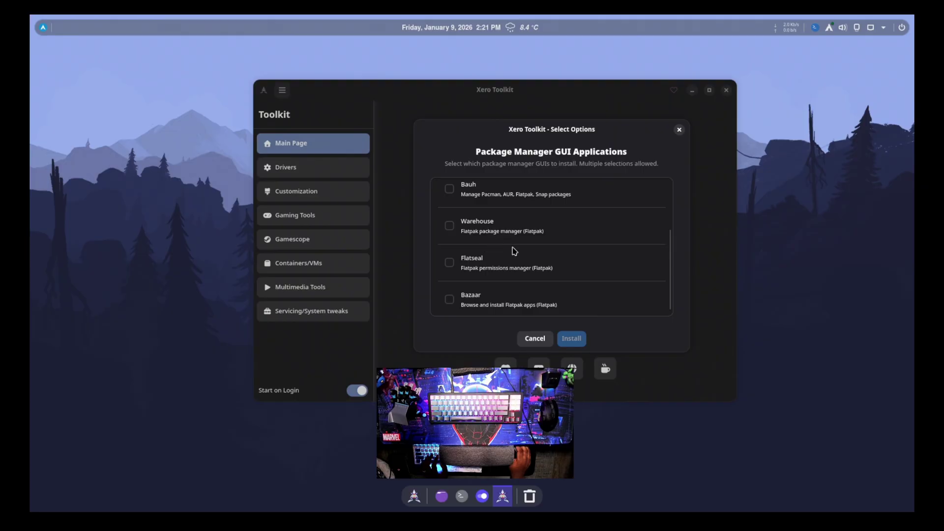
pyautogui.scroll(-1, 514, 253)
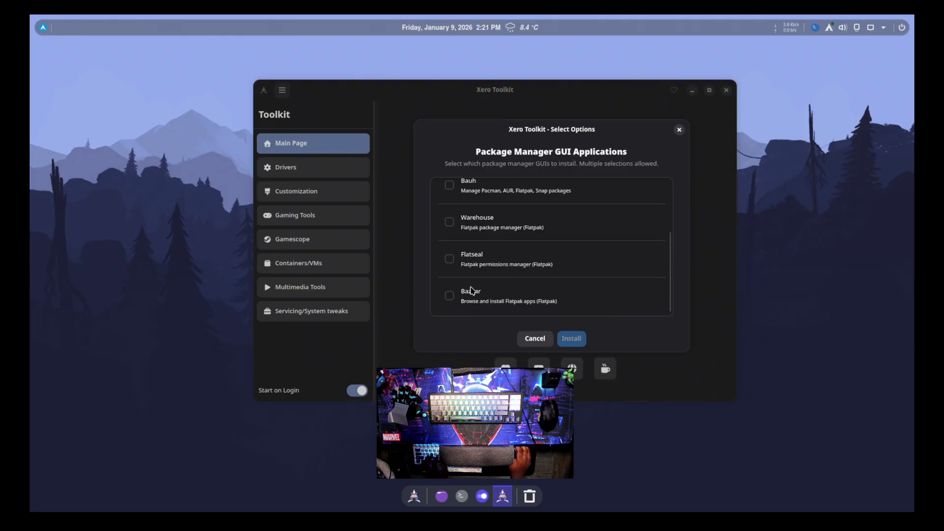
pyautogui.scroll(3, 511, 259)
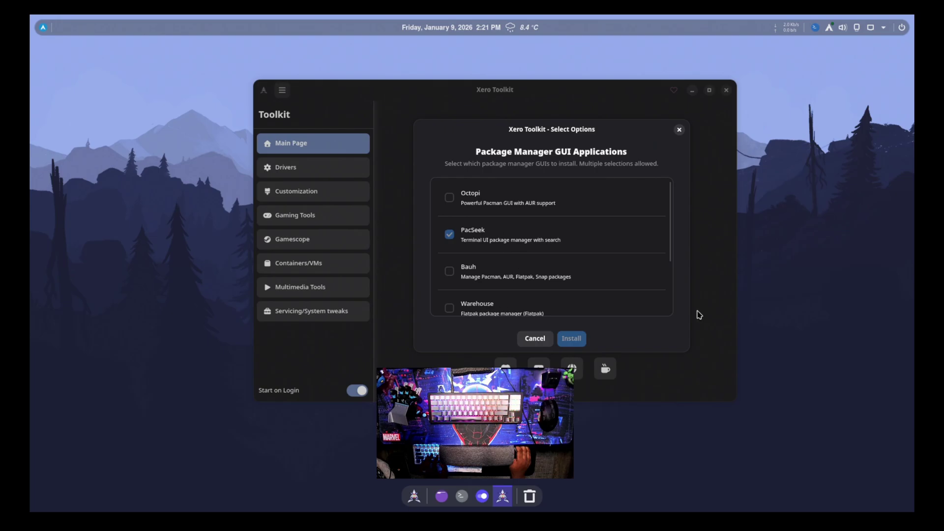
pyautogui.click(535, 338)
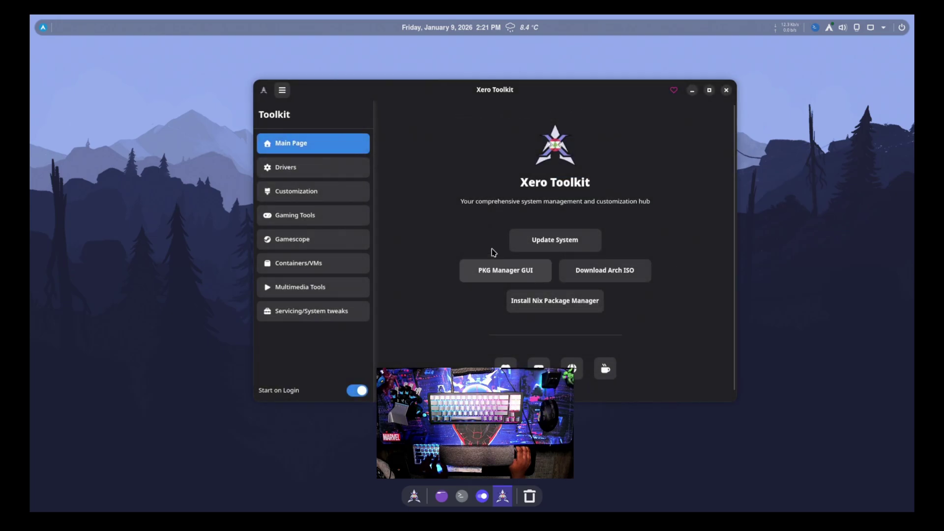
# - Open the Drivers & Hardware Tools page and abandon the attempted ASUS ROG Tools install
pyautogui.click(323, 171)
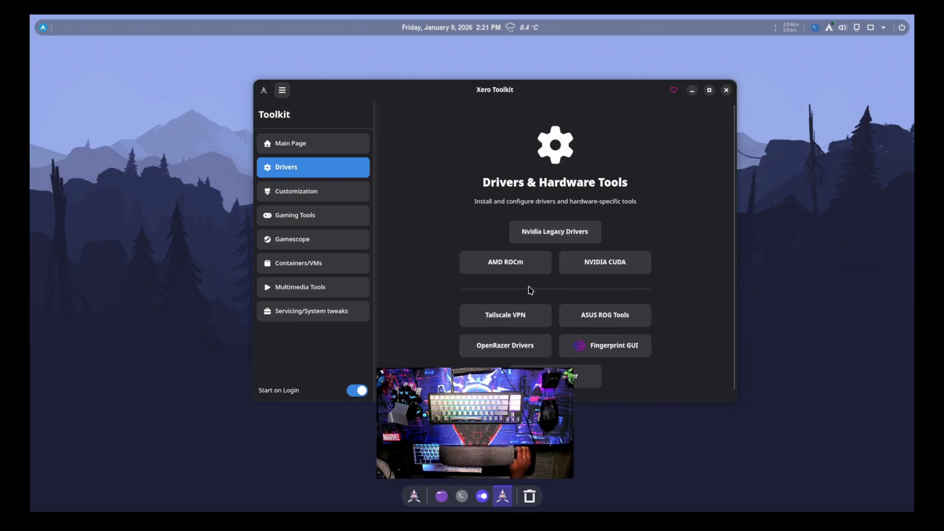
pyautogui.scroll(-1, 612, 279)
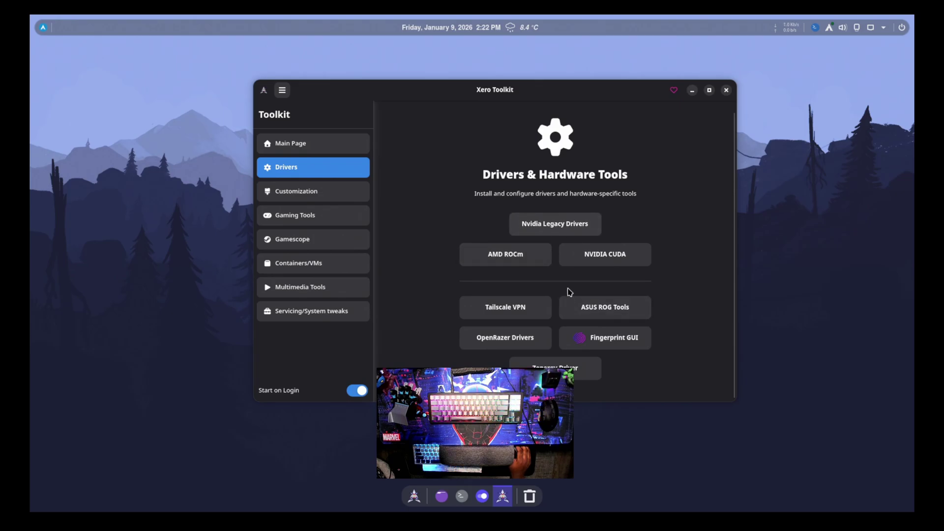
pyautogui.click(610, 313)
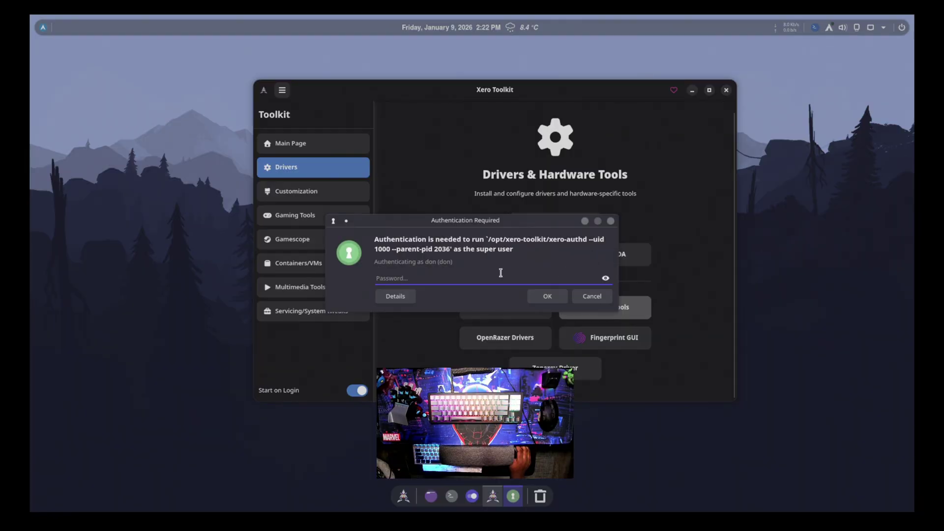
pyautogui.click(611, 221)
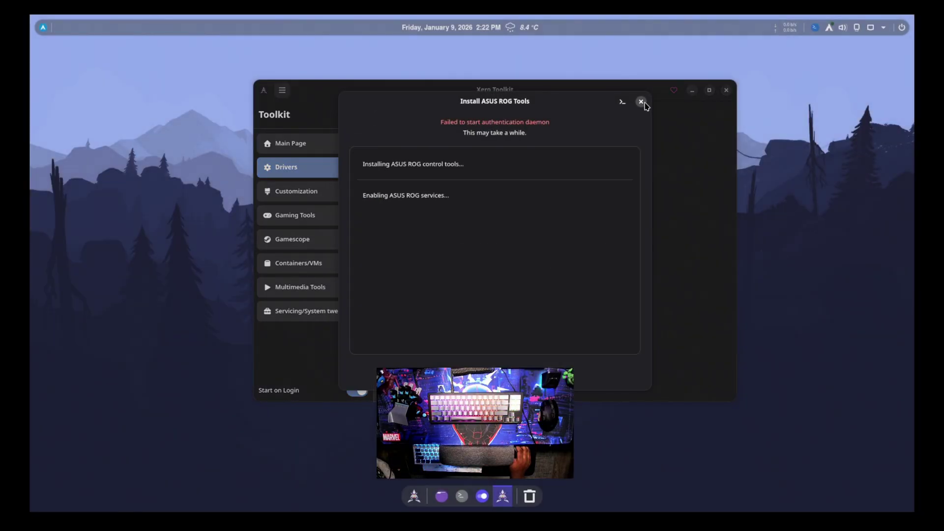
pyautogui.click(643, 101)
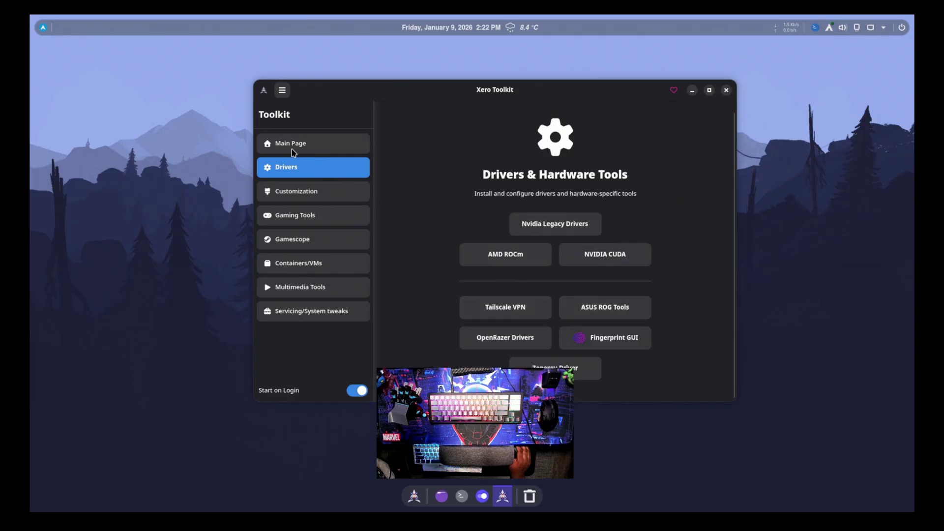
# - Look over the Customization page, then switch to the Gaming Tools page
pyautogui.click(321, 194)
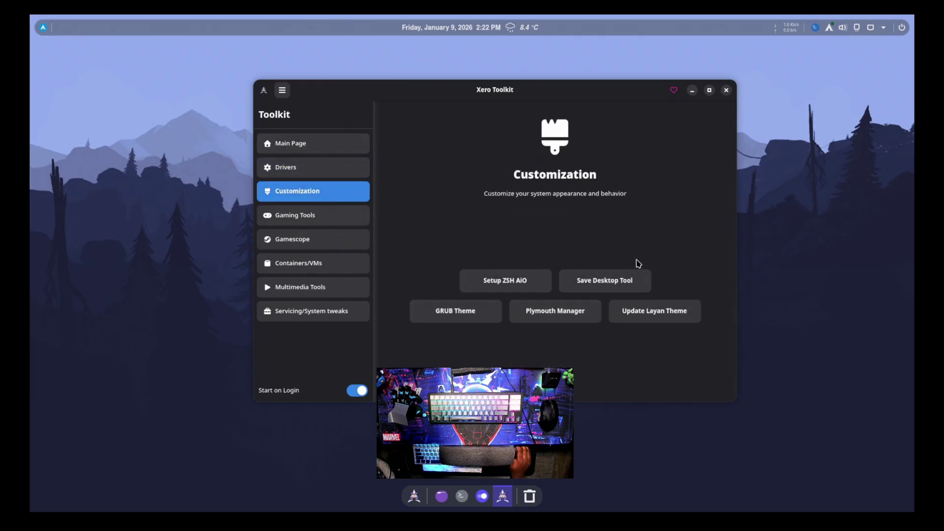
pyautogui.click(331, 220)
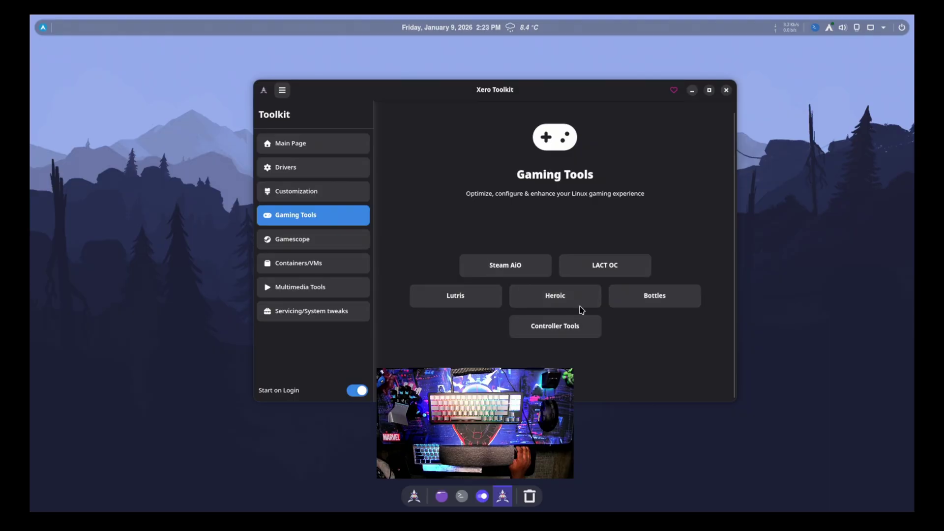
# - Install Controller Tools, authorising with the administrator password, and review the output
pyautogui.click(576, 337)
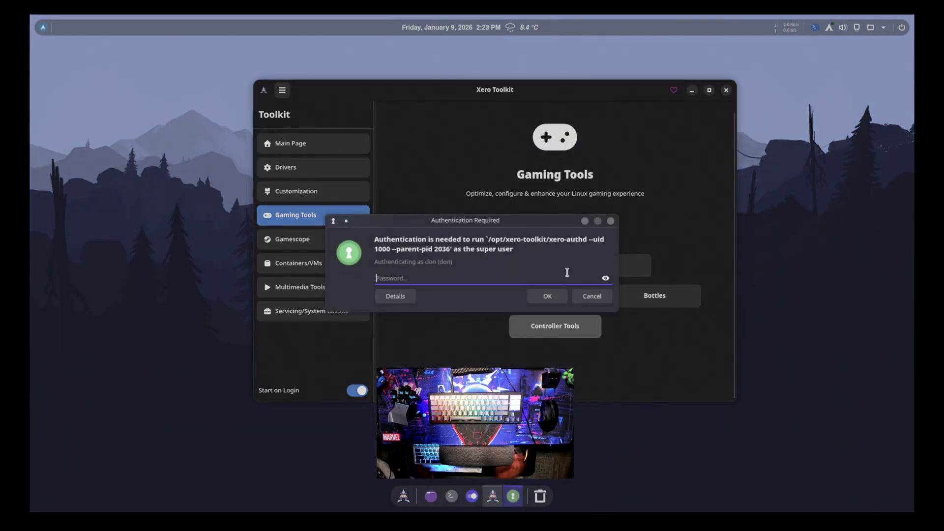
pyautogui.write('********')
pyautogui.press('Return')
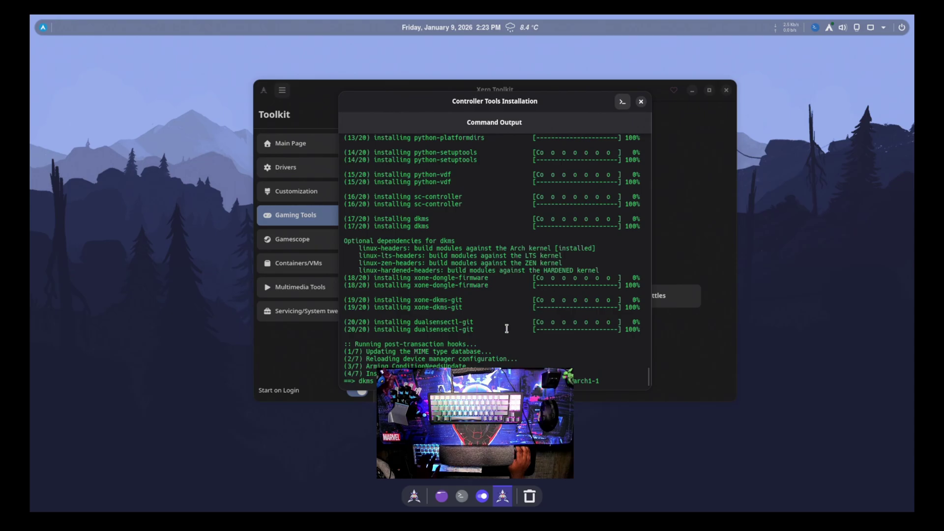
pyautogui.scroll(3, 507, 329)
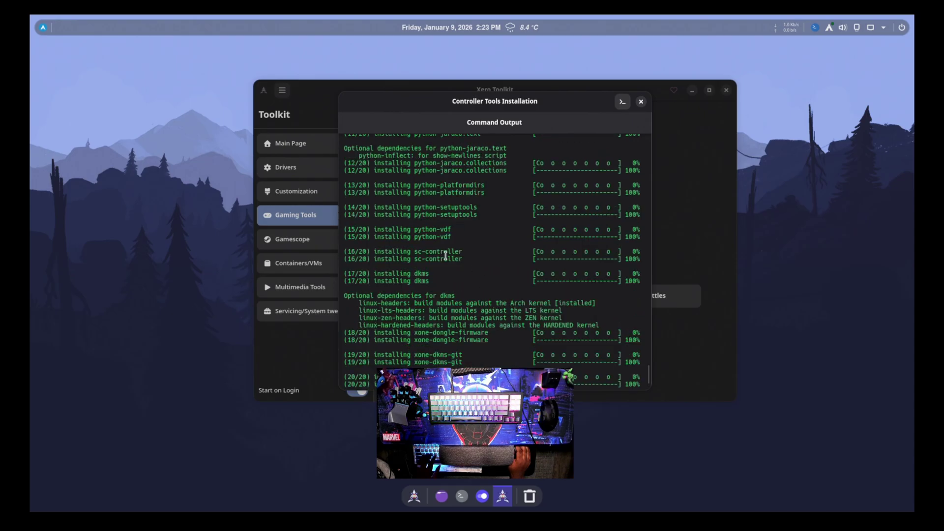
pyautogui.scroll(2, 512, 270)
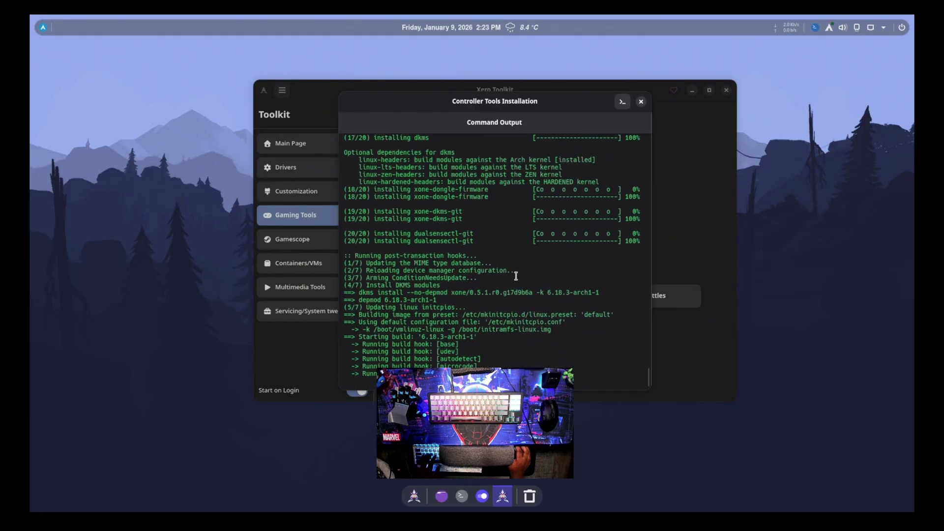
pyautogui.scroll(5, 512, 274)
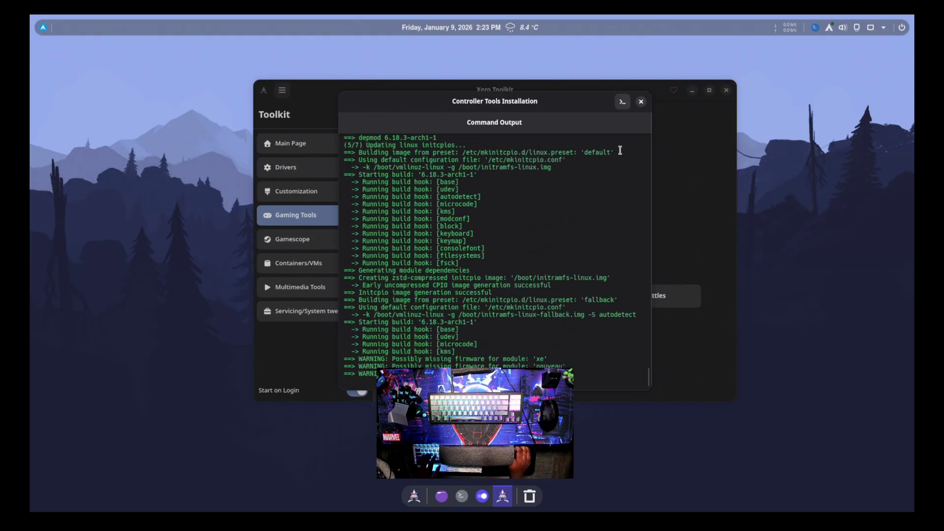
# - Move the installation output window aside and open the Gamescope command generator
pyautogui.moveTo(541, 102); pyautogui.dragTo(564, 92)
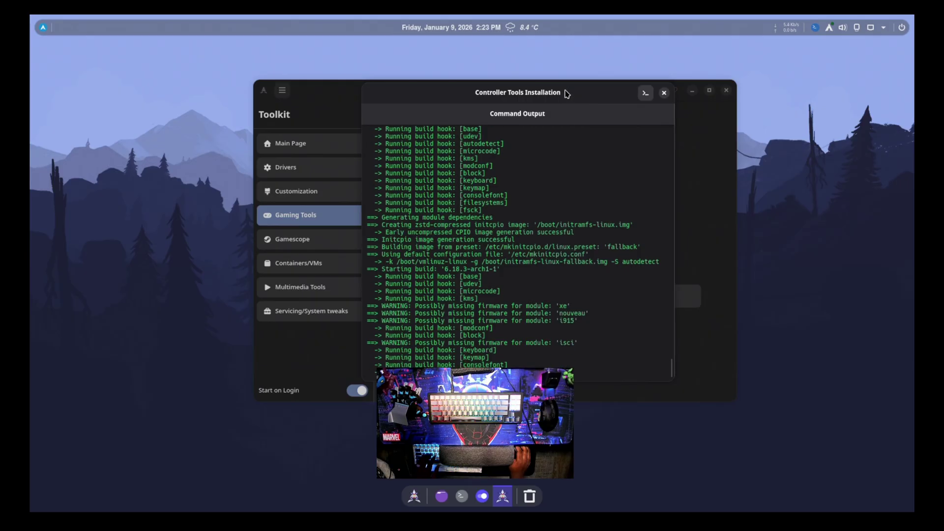
pyautogui.moveTo(567, 93); pyautogui.dragTo(662, 88)
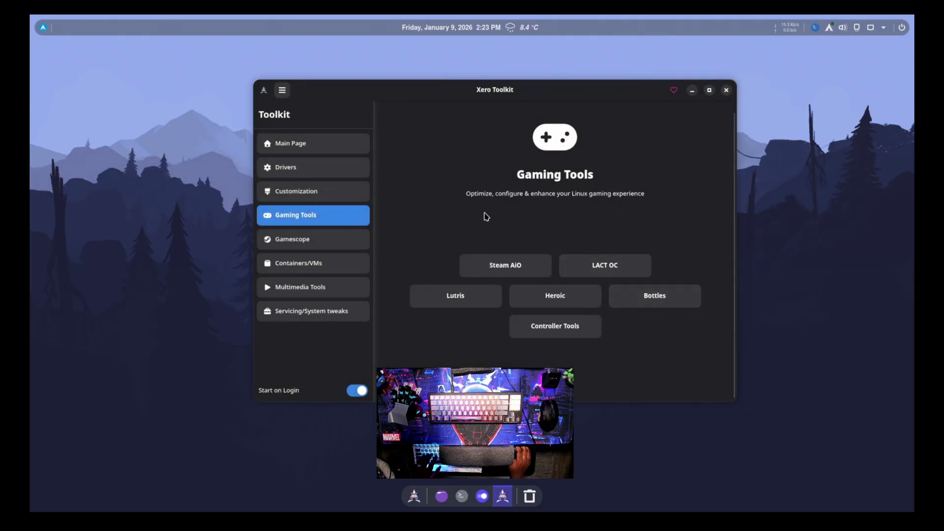
pyautogui.click(325, 245)
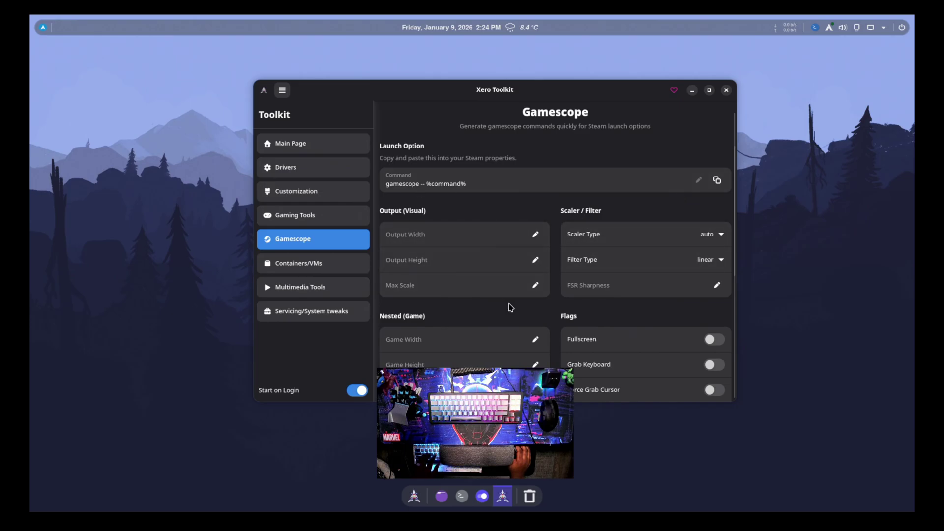
# - Check the Gamescope launch command, then view Containers/VMs and Multimedia Tools pages
pyautogui.scroll(-5, 669, 252)
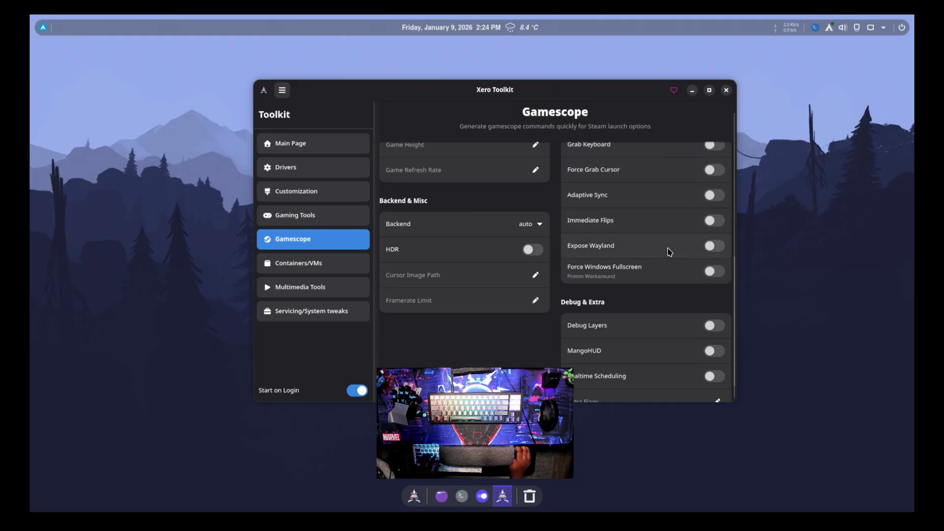
pyautogui.scroll(6, 650, 265)
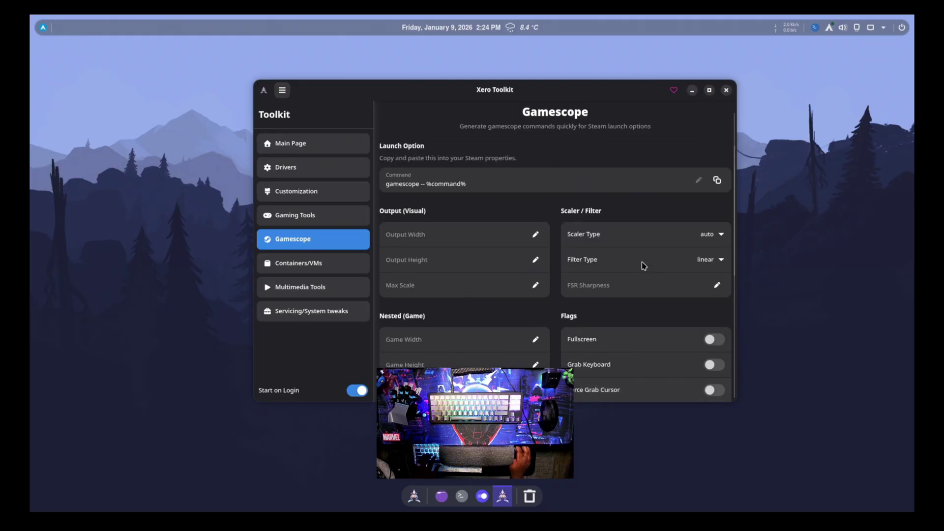
pyautogui.click(536, 193)
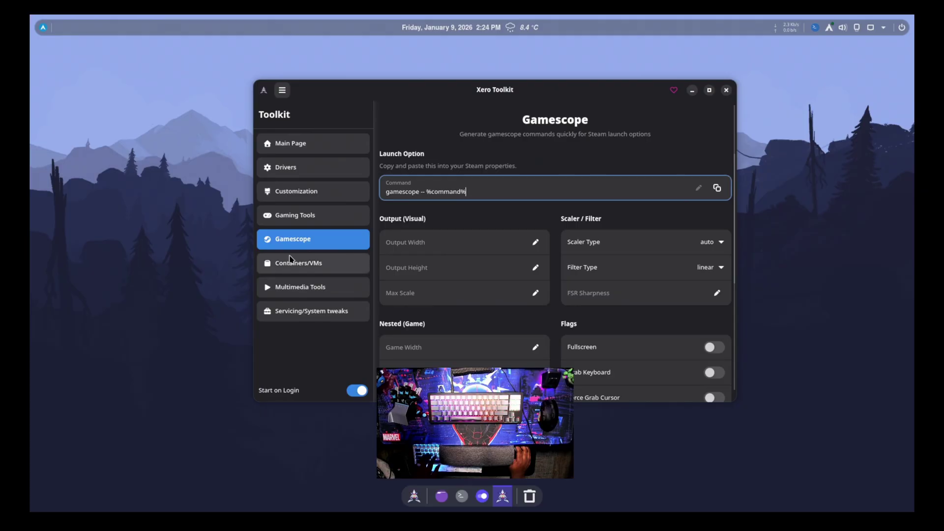
pyautogui.click(311, 267)
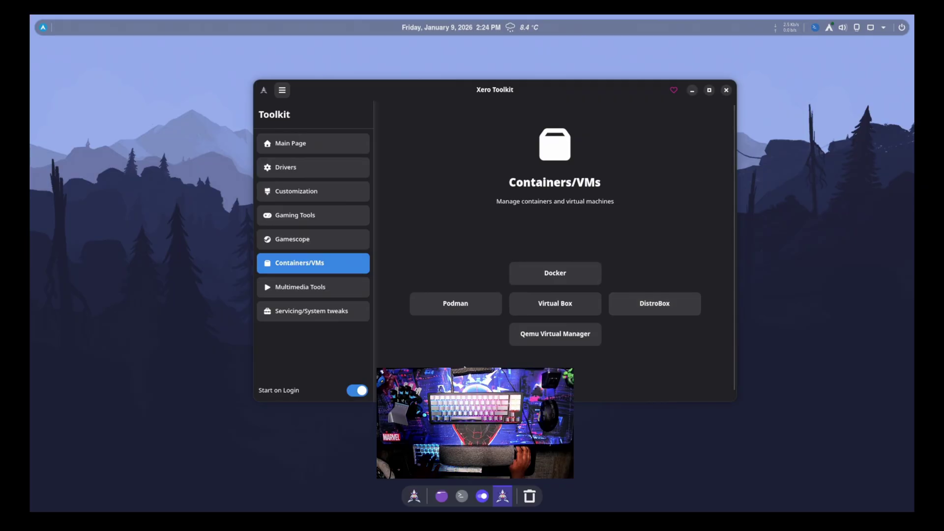
pyautogui.click(339, 287)
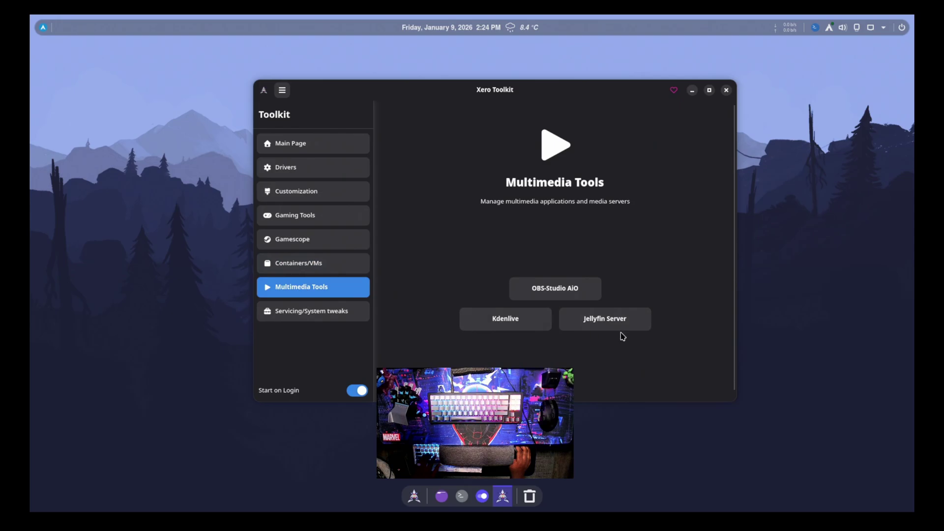
# - View the Servicing / System Tweaks page, then return to Drivers & Hardware Tools
pyautogui.click(319, 315)
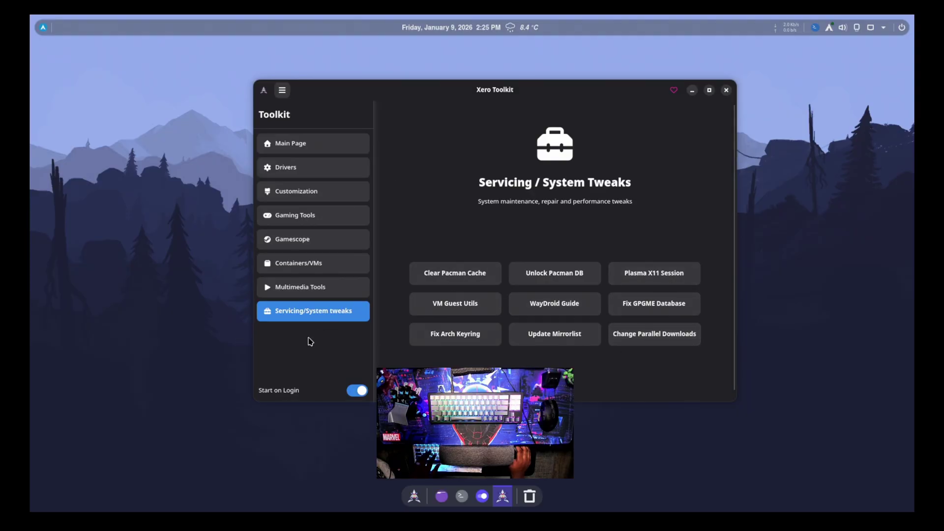
pyautogui.click(323, 169)
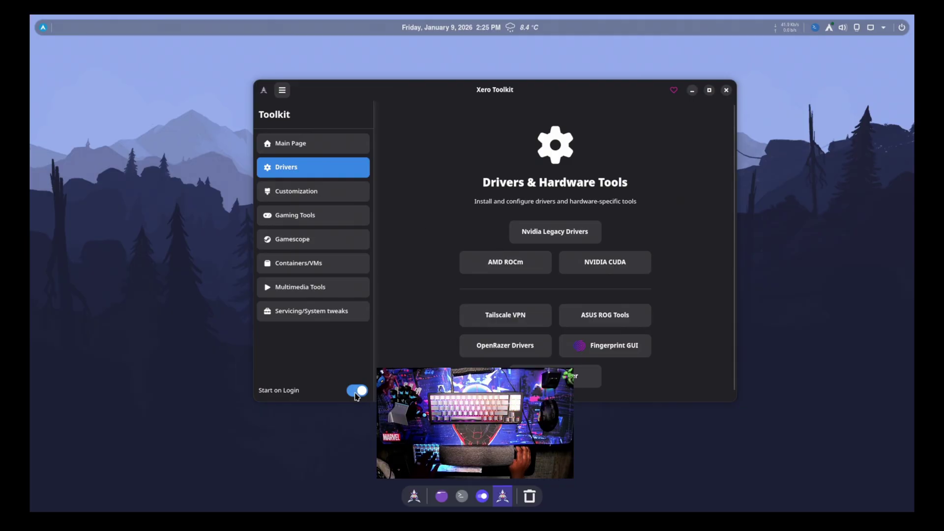
# - Turn off Start on Login with the administrator password, then close Xero Toolkit
pyautogui.click(355, 394)
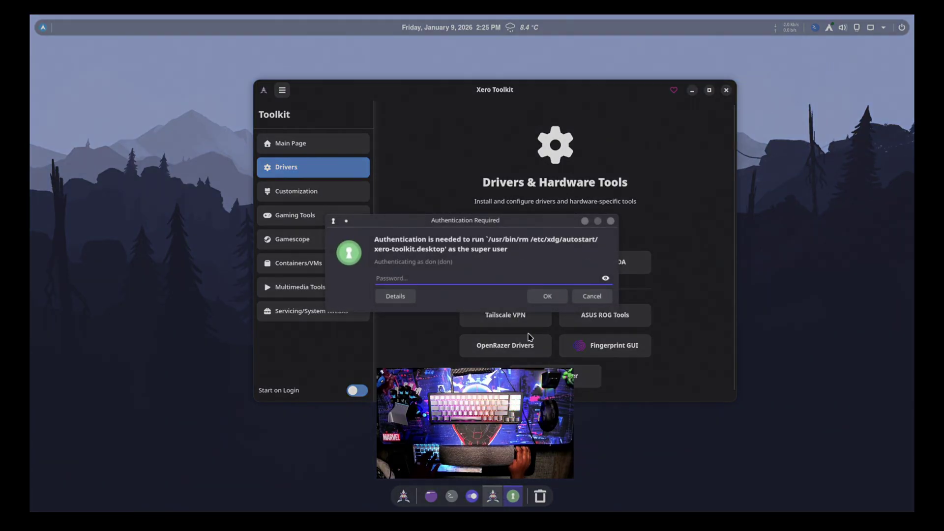
pyautogui.write('•••••••')
pyautogui.press('Return')
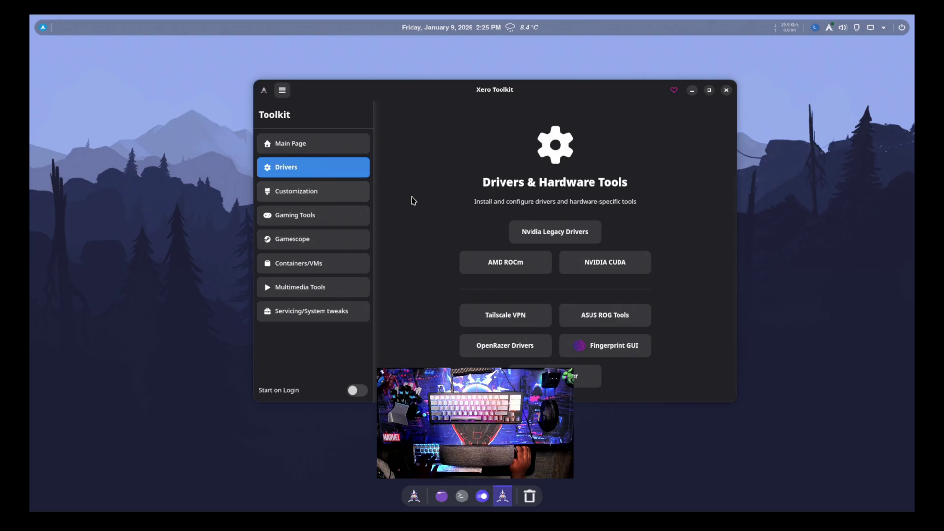
pyautogui.click(730, 92)
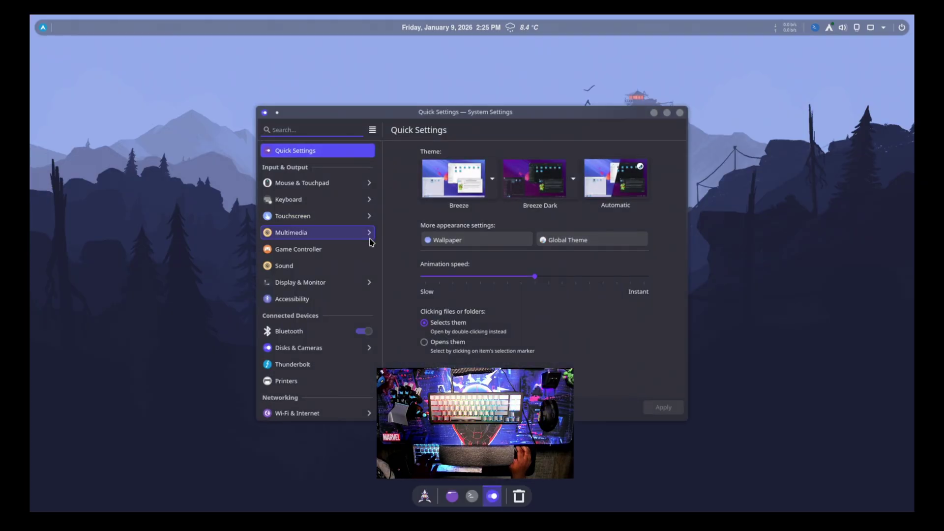
# - Browse the Global Theme, Colors, Application Style and Window Decorations pages
pyautogui.scroll(-3, 345, 275)
pyautogui.scroll(-10, 338, 303)
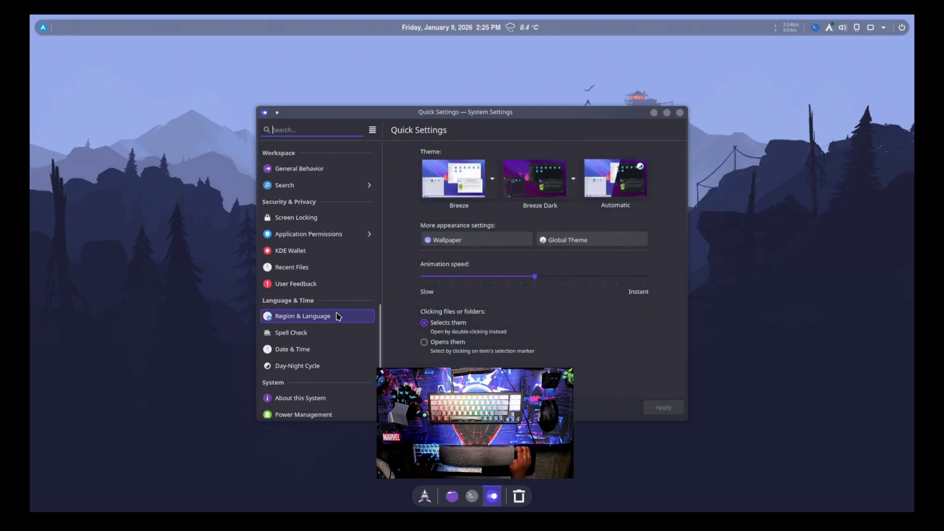
pyautogui.scroll(5, 339, 308)
pyautogui.click(338, 246)
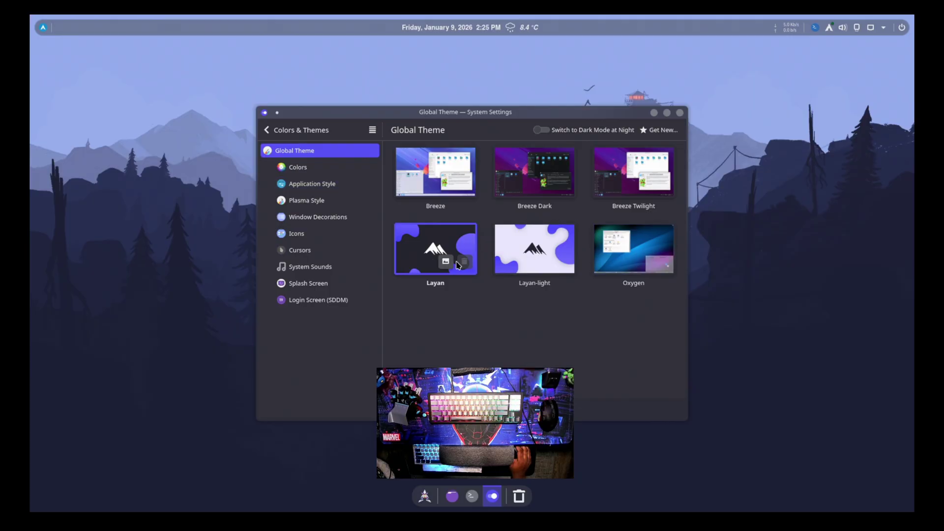
pyautogui.click(350, 169)
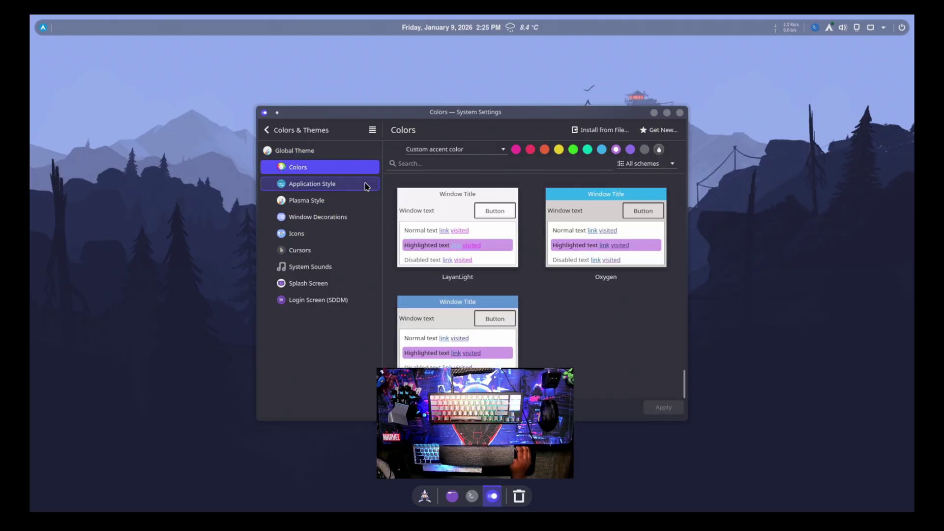
pyautogui.click(321, 188)
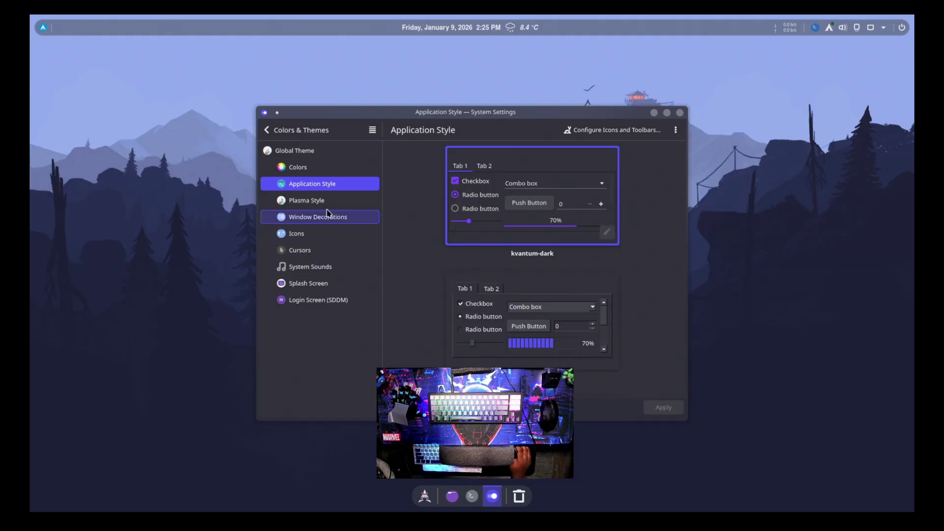
pyautogui.click(328, 212)
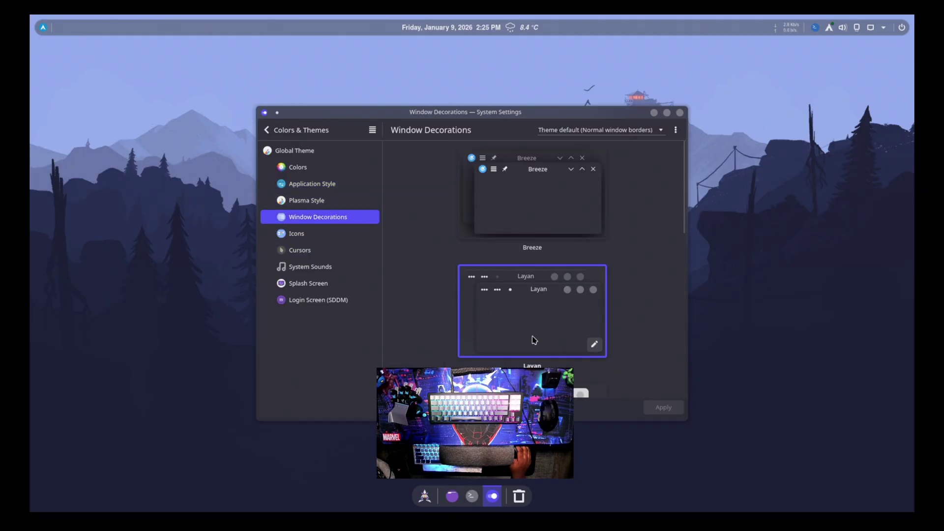
# - Browse Icons, Cursors, System Sounds, Splash Screen and Login Screen (SDDM), then go back
pyautogui.press('Down')
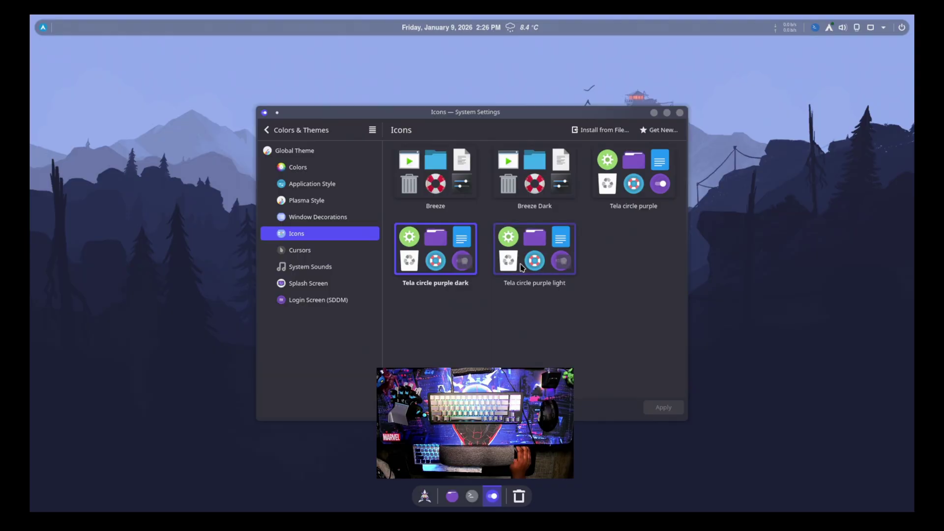
pyautogui.click(331, 251)
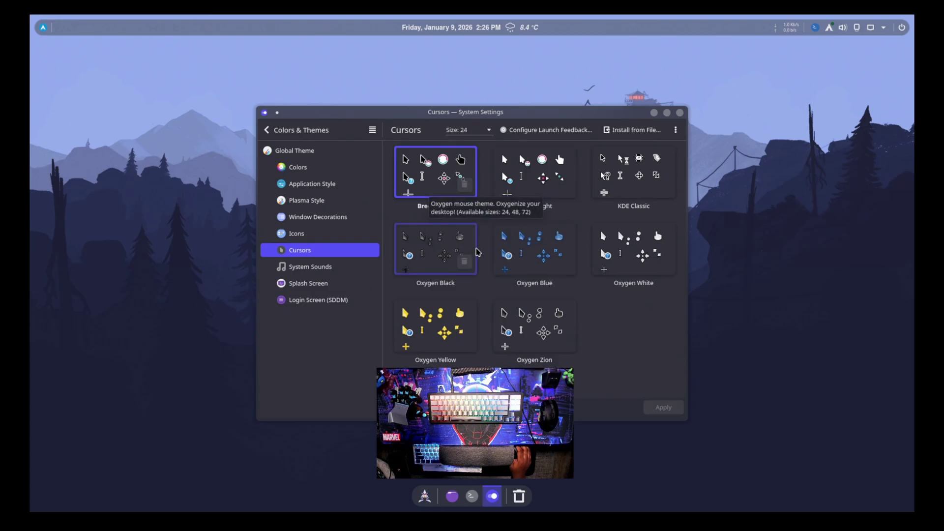
pyautogui.click(320, 270)
pyautogui.click(323, 285)
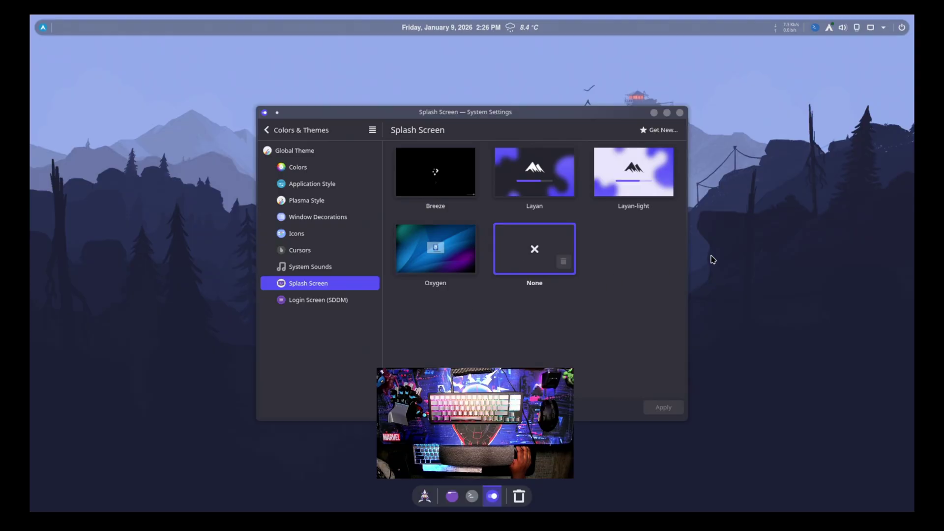
pyautogui.click(341, 307)
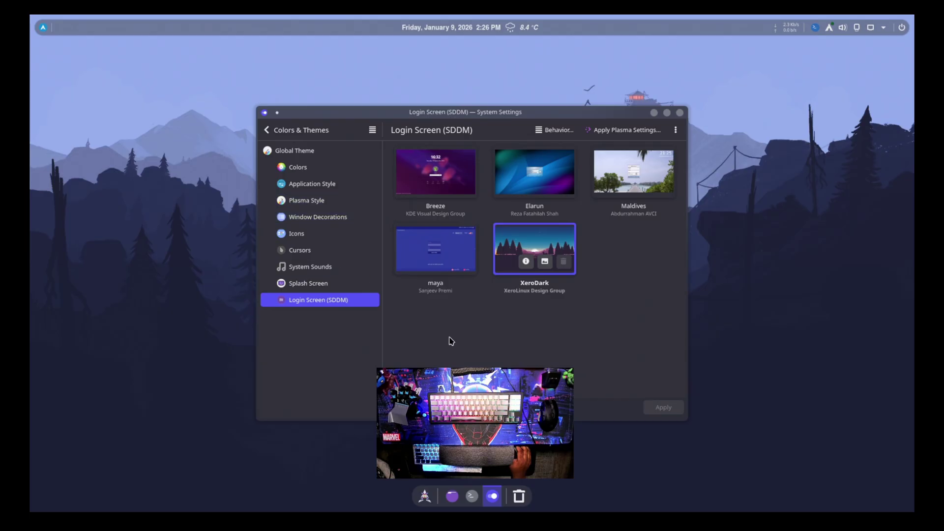
pyautogui.click(275, 133)
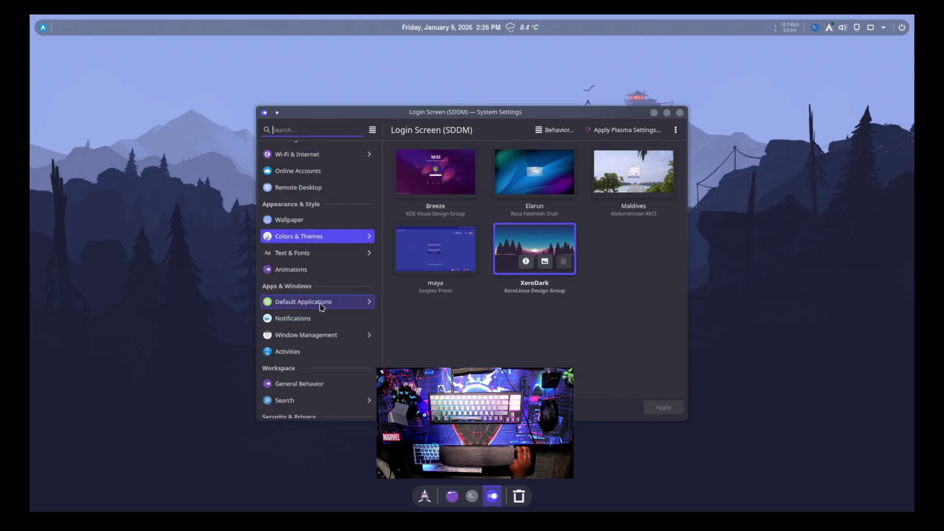
# - Close System Settings and Xero Toolkit, then launch Dolphin on the Home folder
pyautogui.scroll(5, 320, 284)
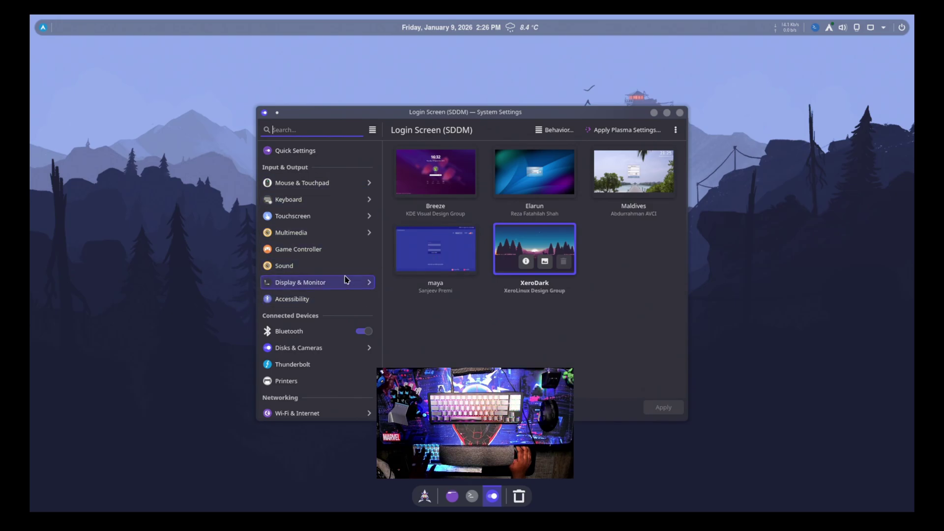
pyautogui.click(680, 113)
pyautogui.click(425, 496)
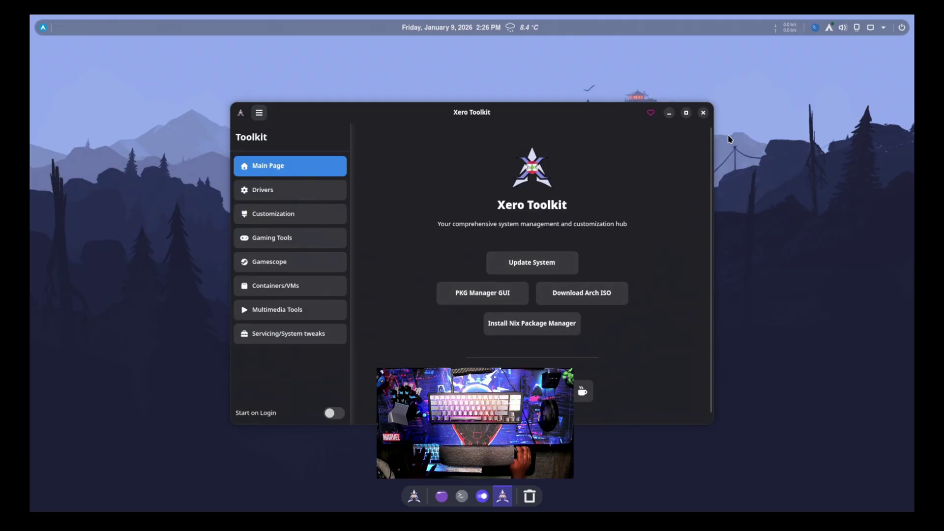
pyautogui.click(704, 113)
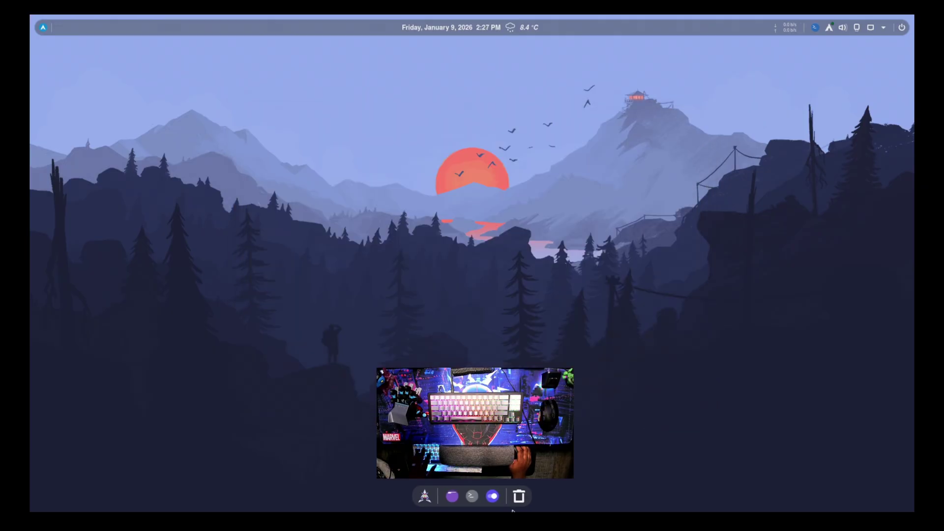
pyautogui.click(453, 503)
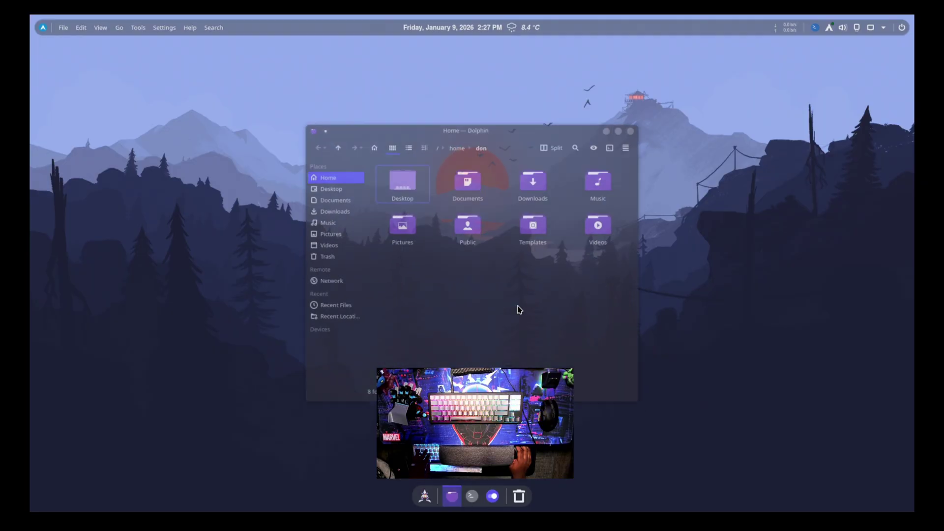
# - Open Konsole showing the XeroLinux system summary and arrange it beside Dolphin
pyautogui.moveTo(521, 142); pyautogui.dragTo(520, 177)
pyautogui.click(473, 497)
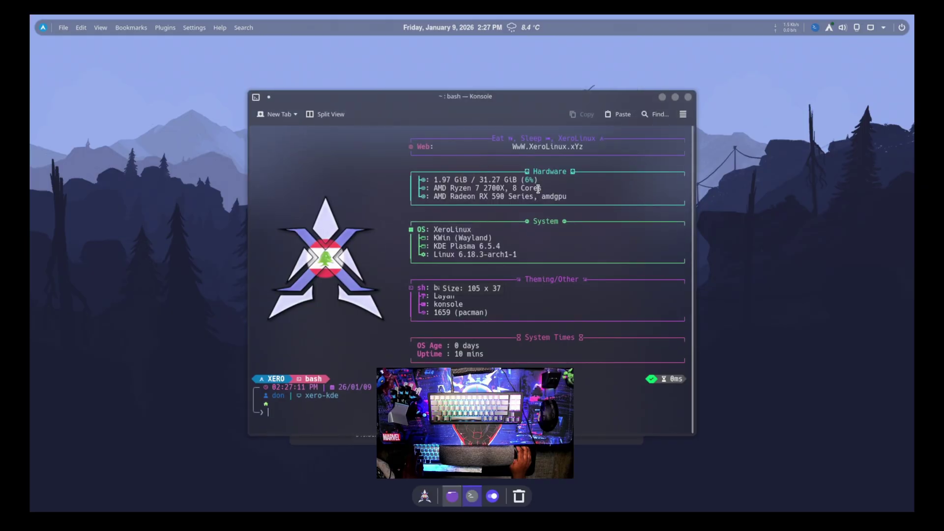
pyautogui.moveTo(561, 98); pyautogui.dragTo(604, 92)
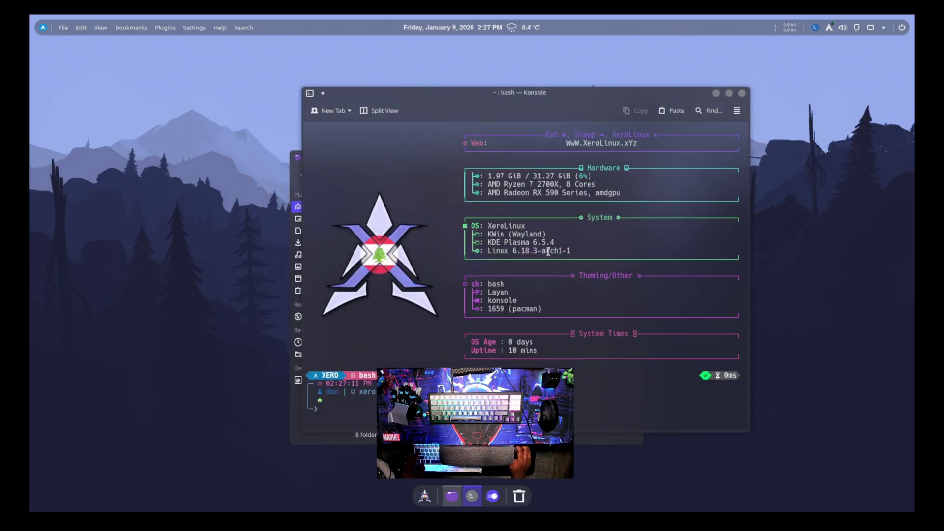
pyautogui.moveTo(330, 408); pyautogui.dragTo(305, 383)
pyautogui.click(375, 415)
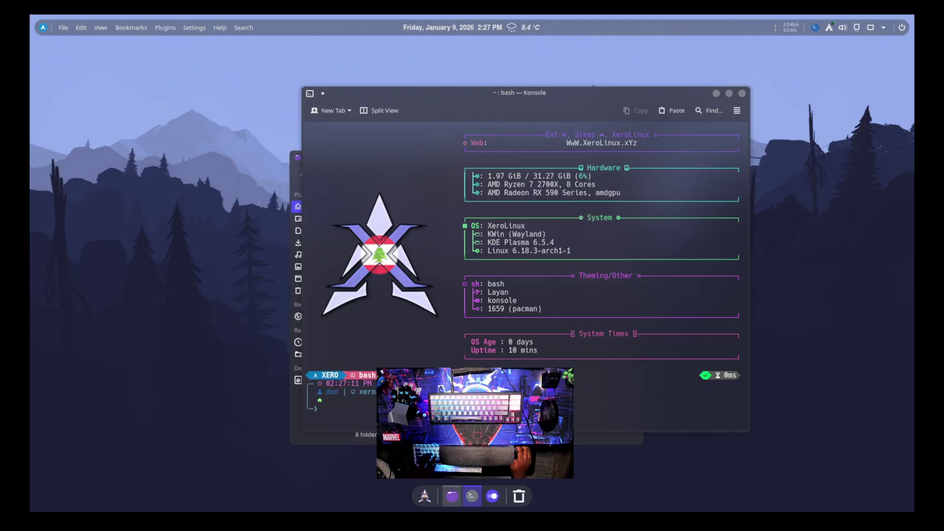
# - Erase stray prompt text, close Konsole, and reposition the Dolphin window
pyautogui.write('fgdg')
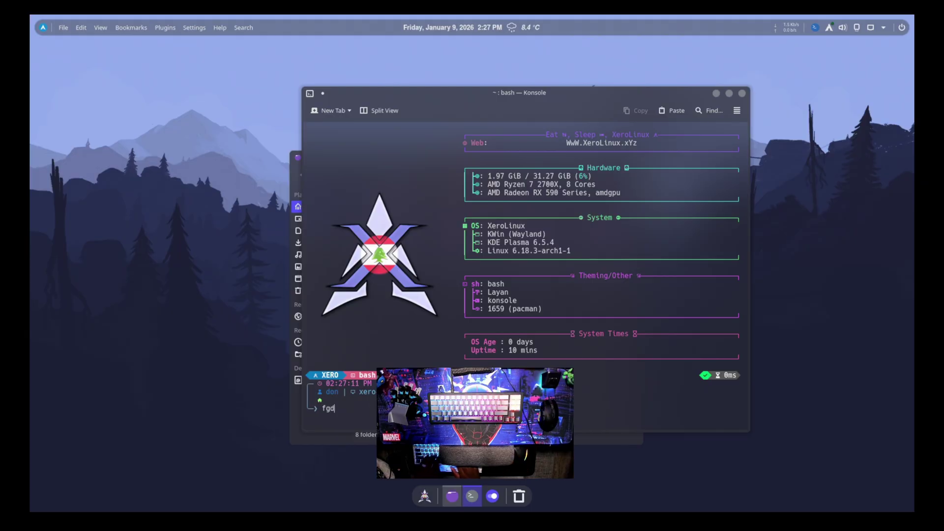
pyautogui.press('BackSpace')
pyautogui.press('BackSpace')
pyautogui.press('BackSpace')
pyautogui.press('BackSpace')
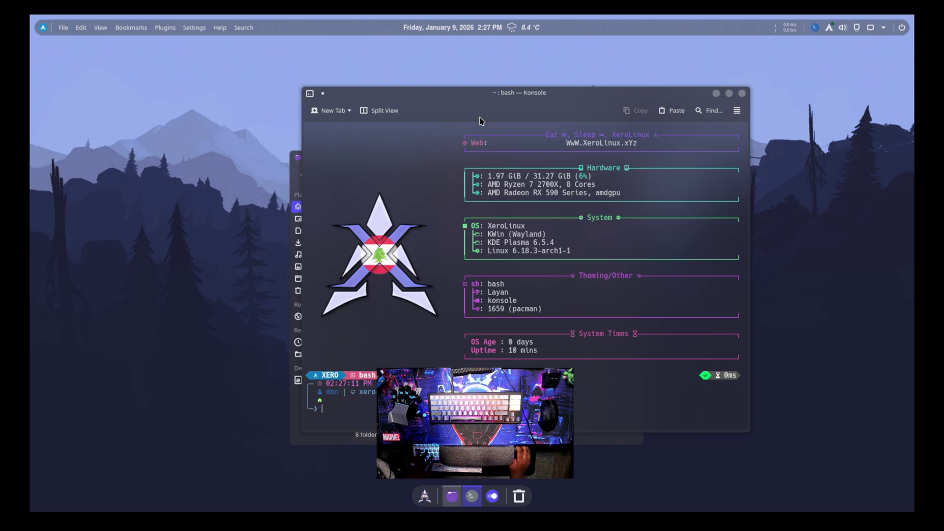
pyautogui.click(742, 93)
pyautogui.moveTo(502, 159); pyautogui.dragTo(504, 121)
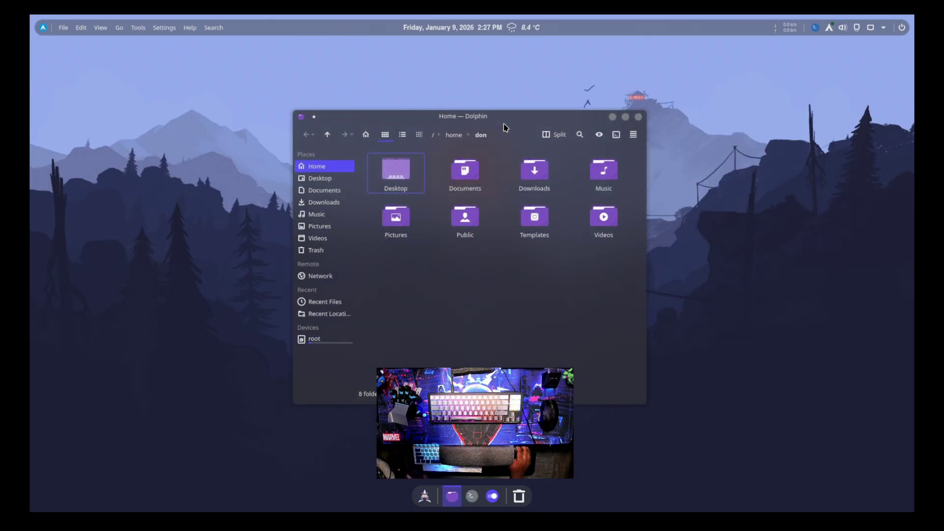